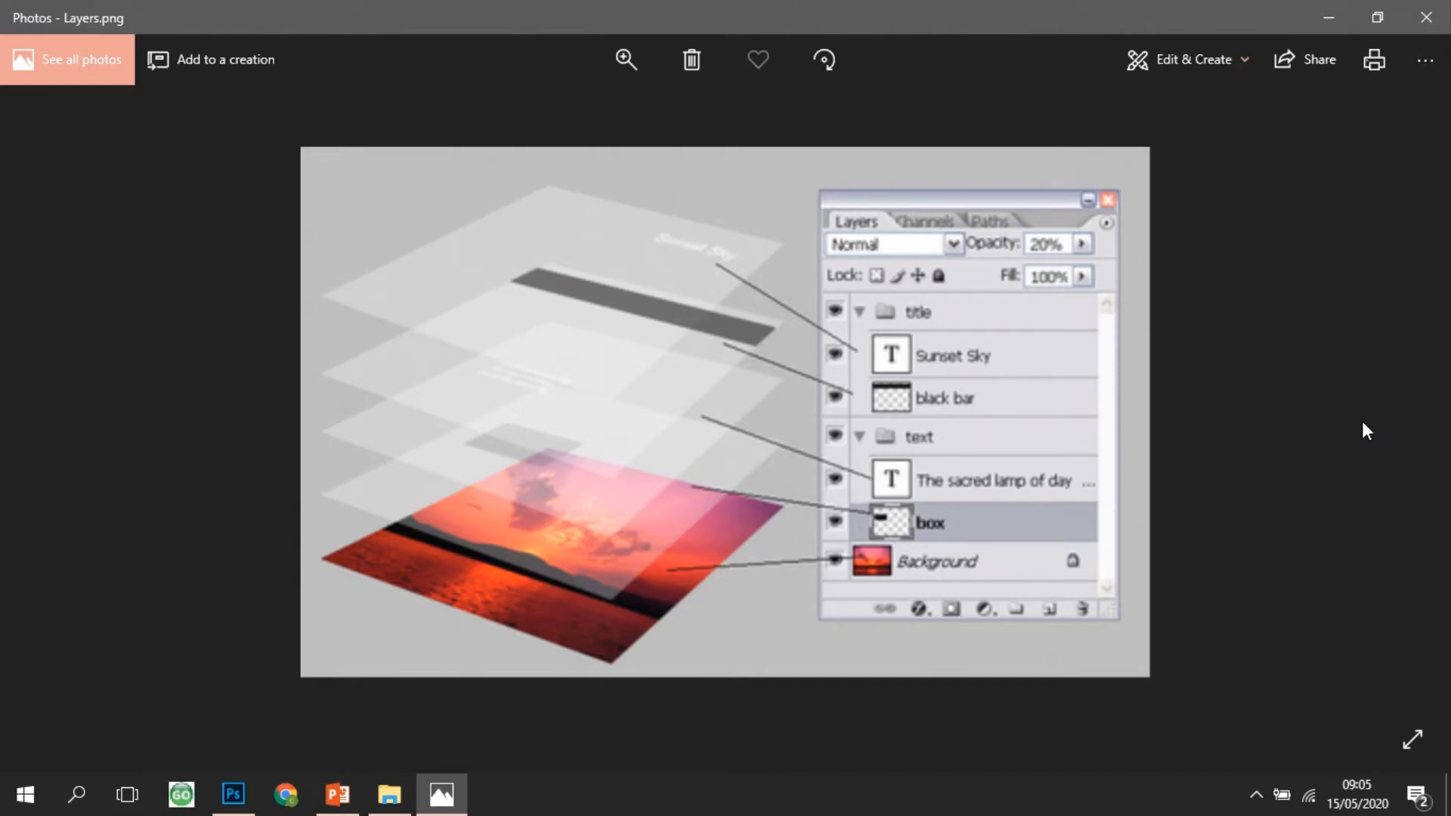
Minimise the Layers.png picture and switch to the Andy Goldsworth document in Photoshop.
left_click(1330, 13)
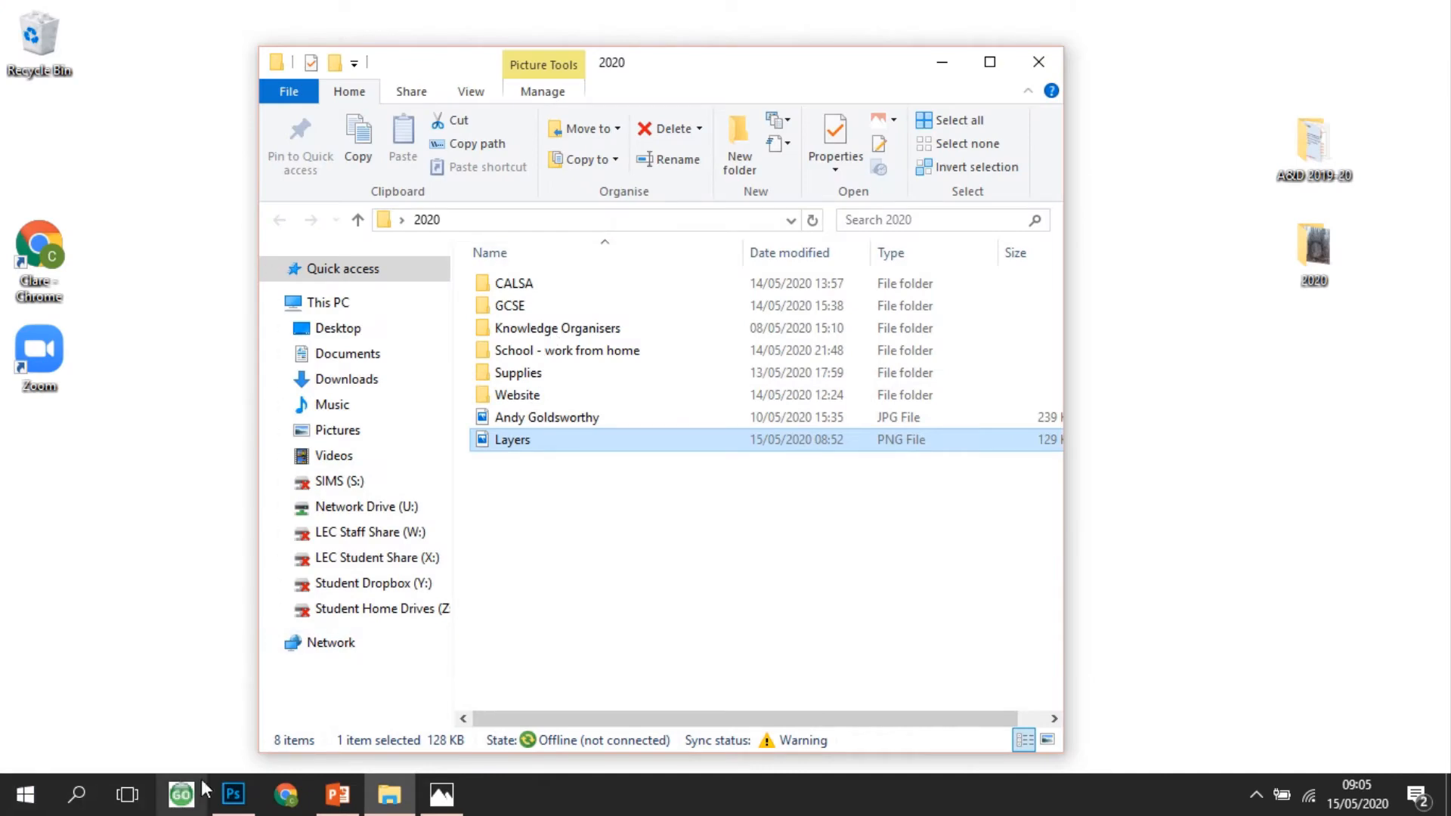
left_click(233, 795)
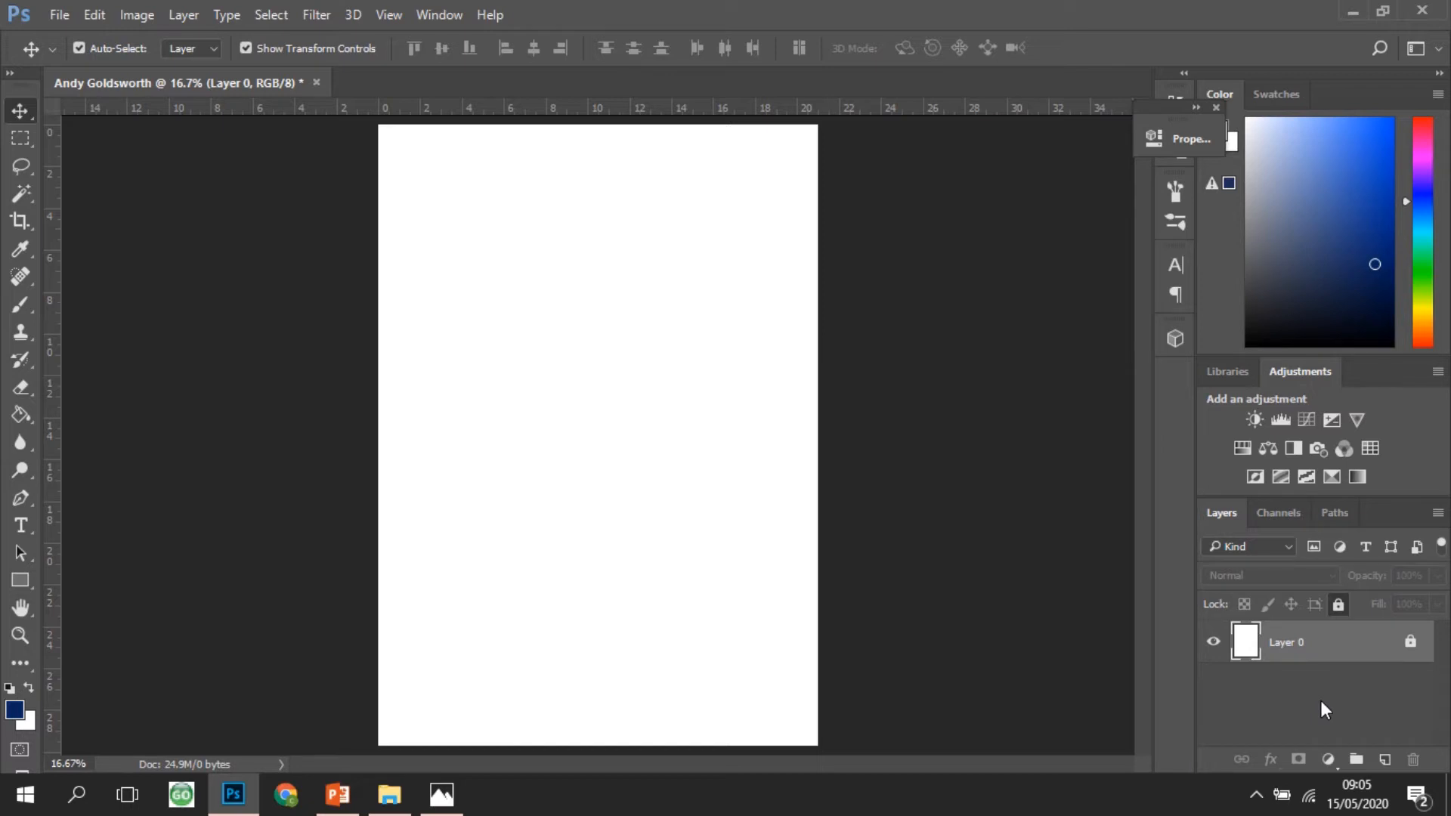
Unlock Layer 0 and lock it again, twice in a row.
left_click(1410, 642)
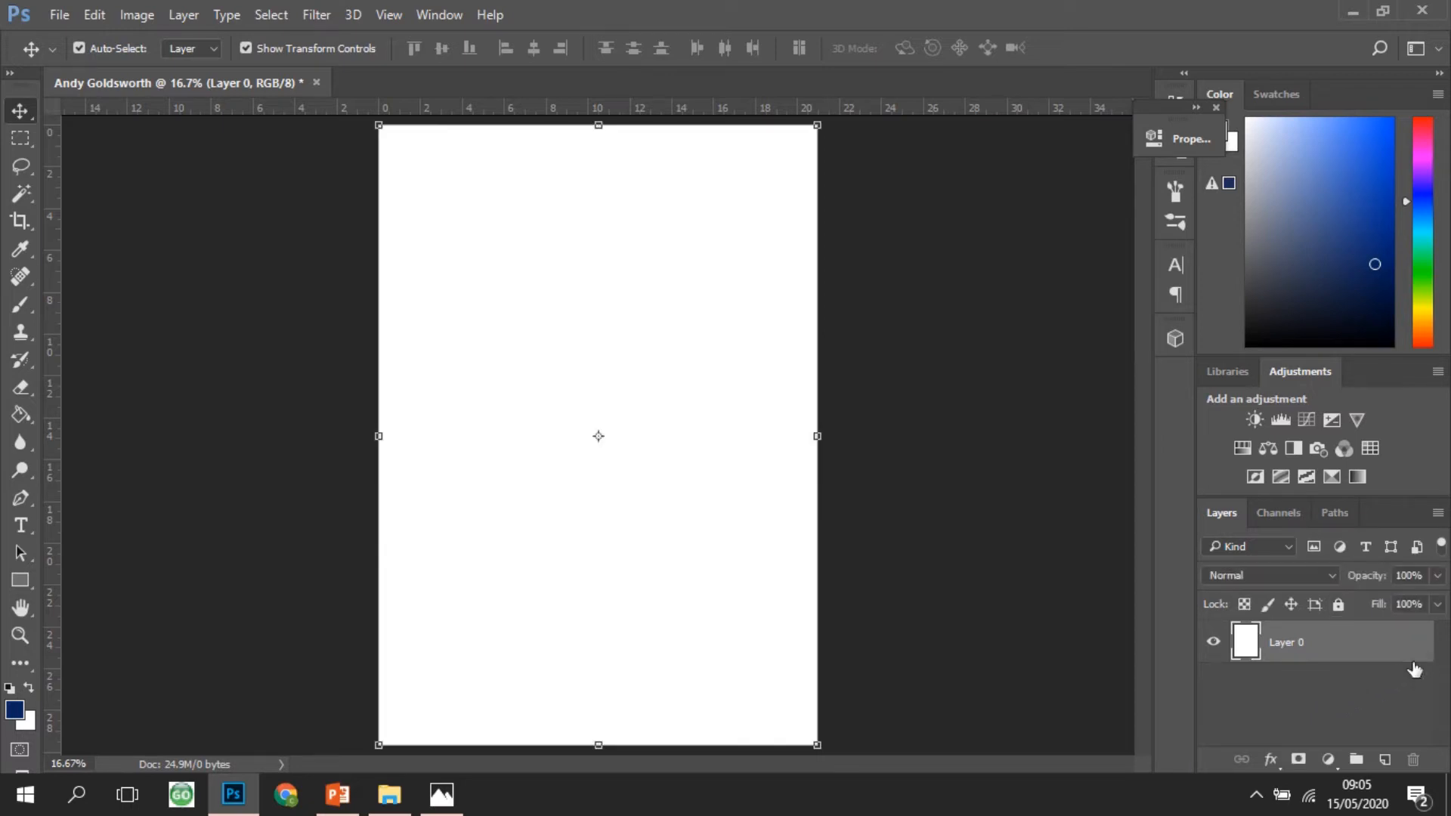
left_click(1339, 605)
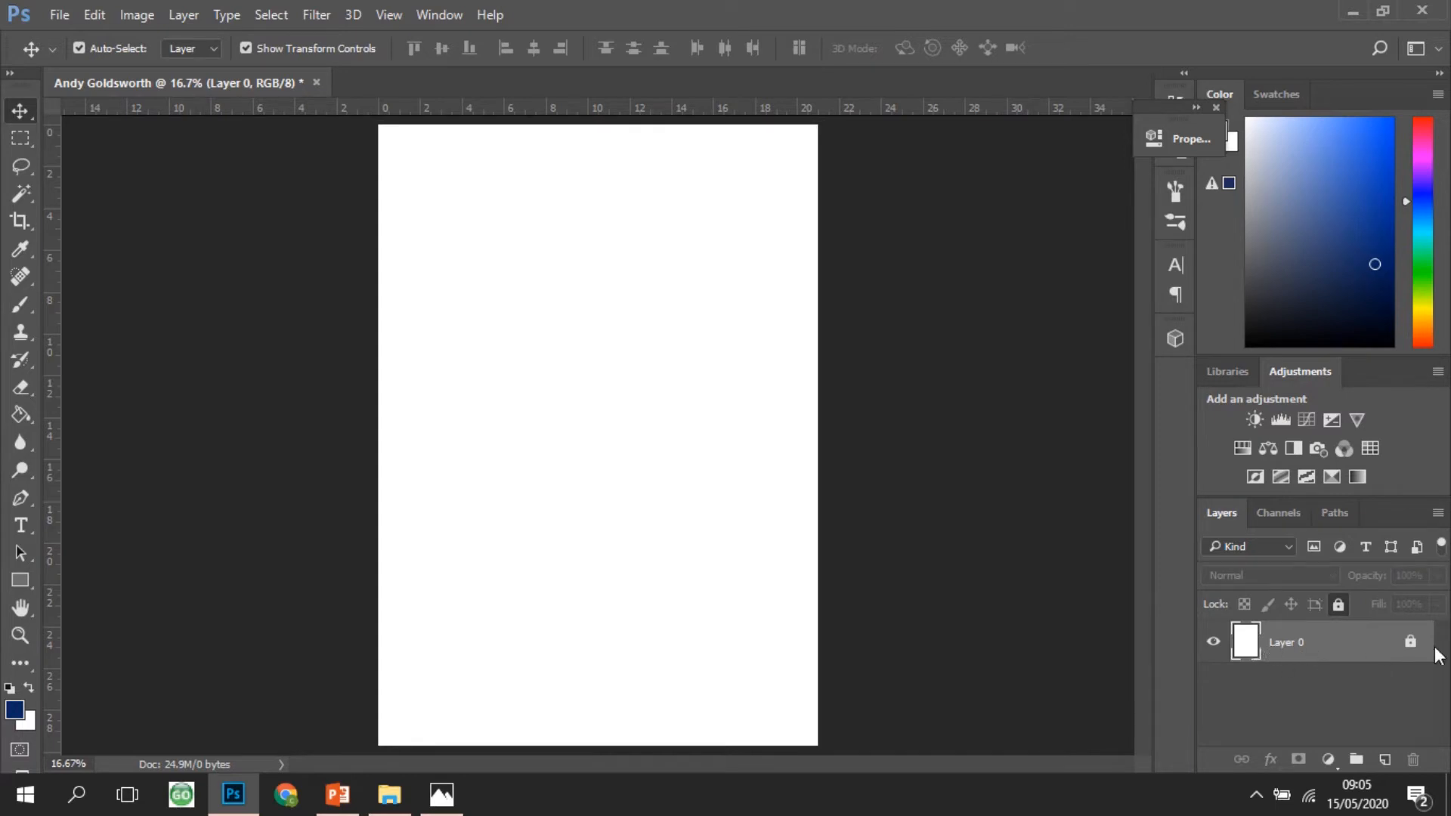
left_click(1412, 643)
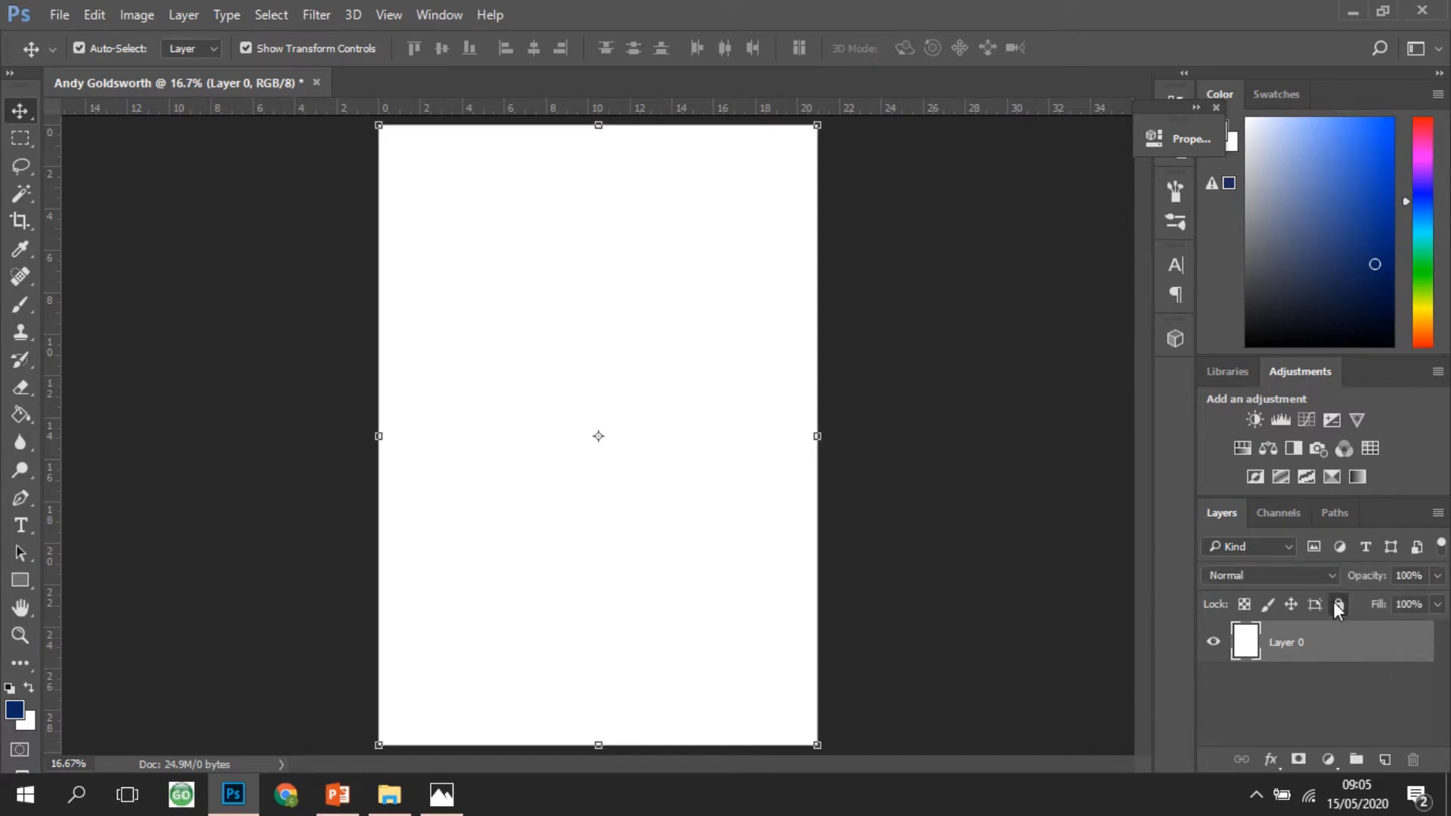
left_click(1339, 604)
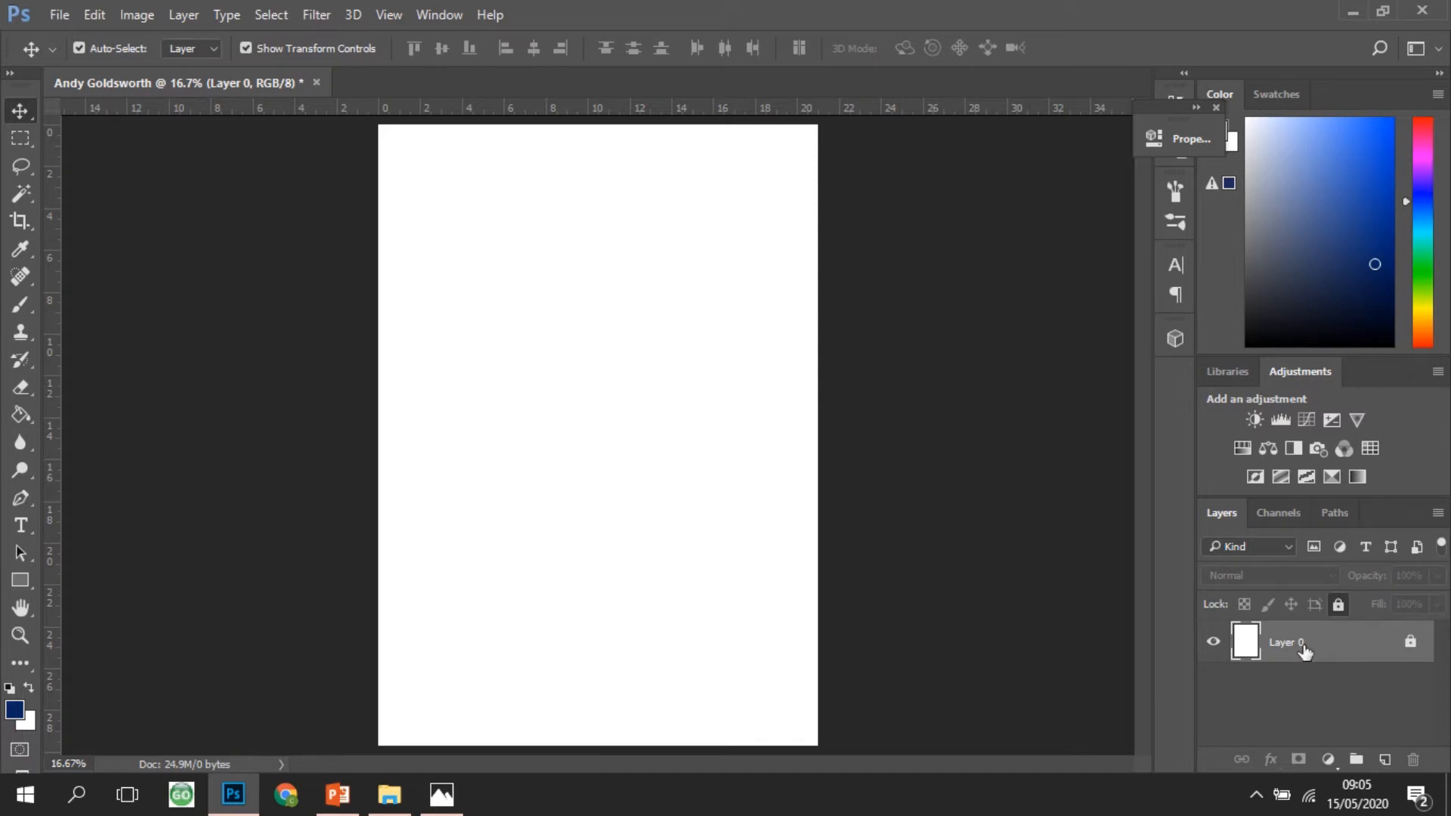
Place the Andy Goldsworthy image from the 2020 folder, enlarged to about two-thirds of the page width and centred in the lower part of the page.
left_click(388, 796)
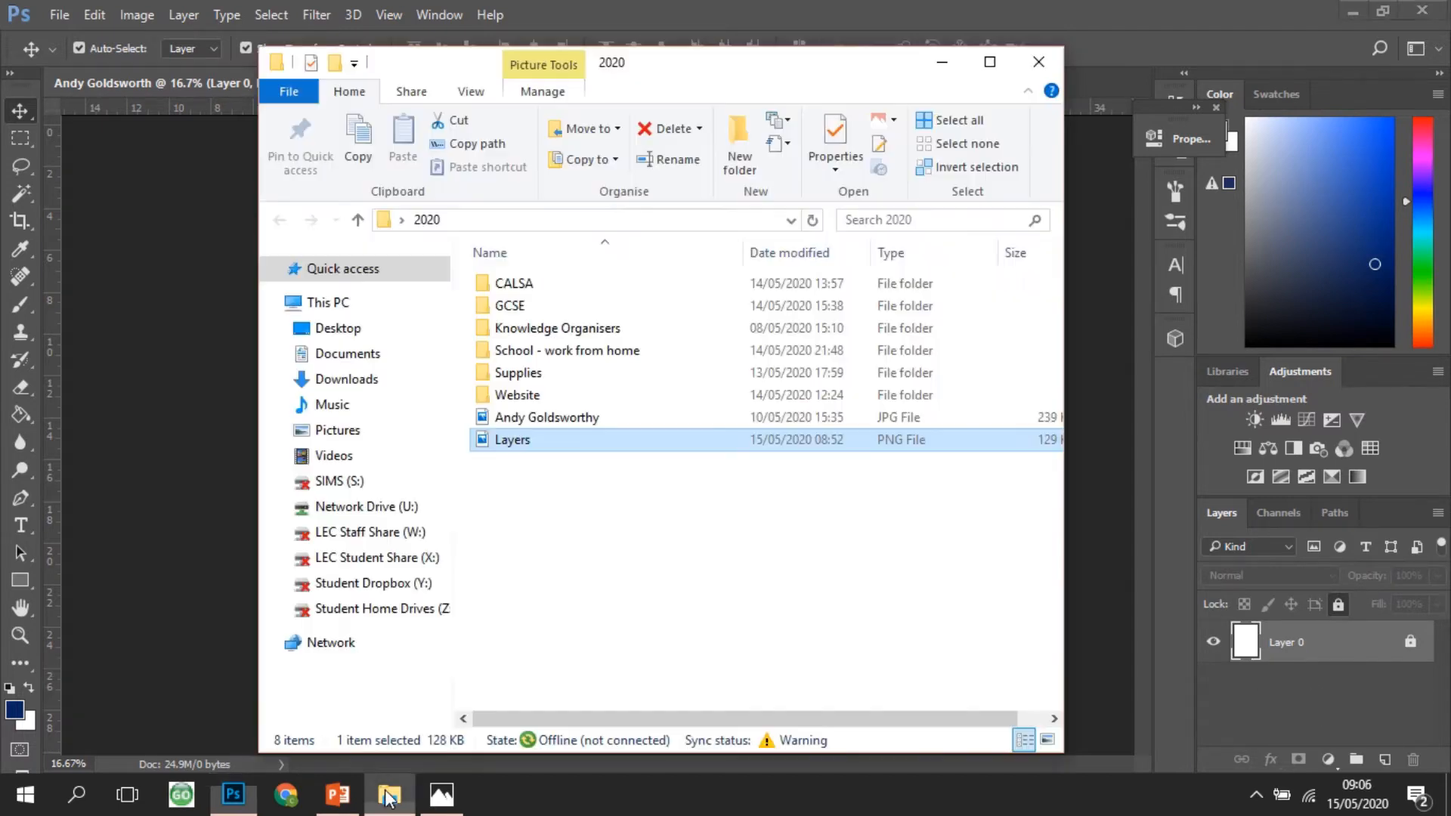
left_click_drag(520, 420, 204, 452)
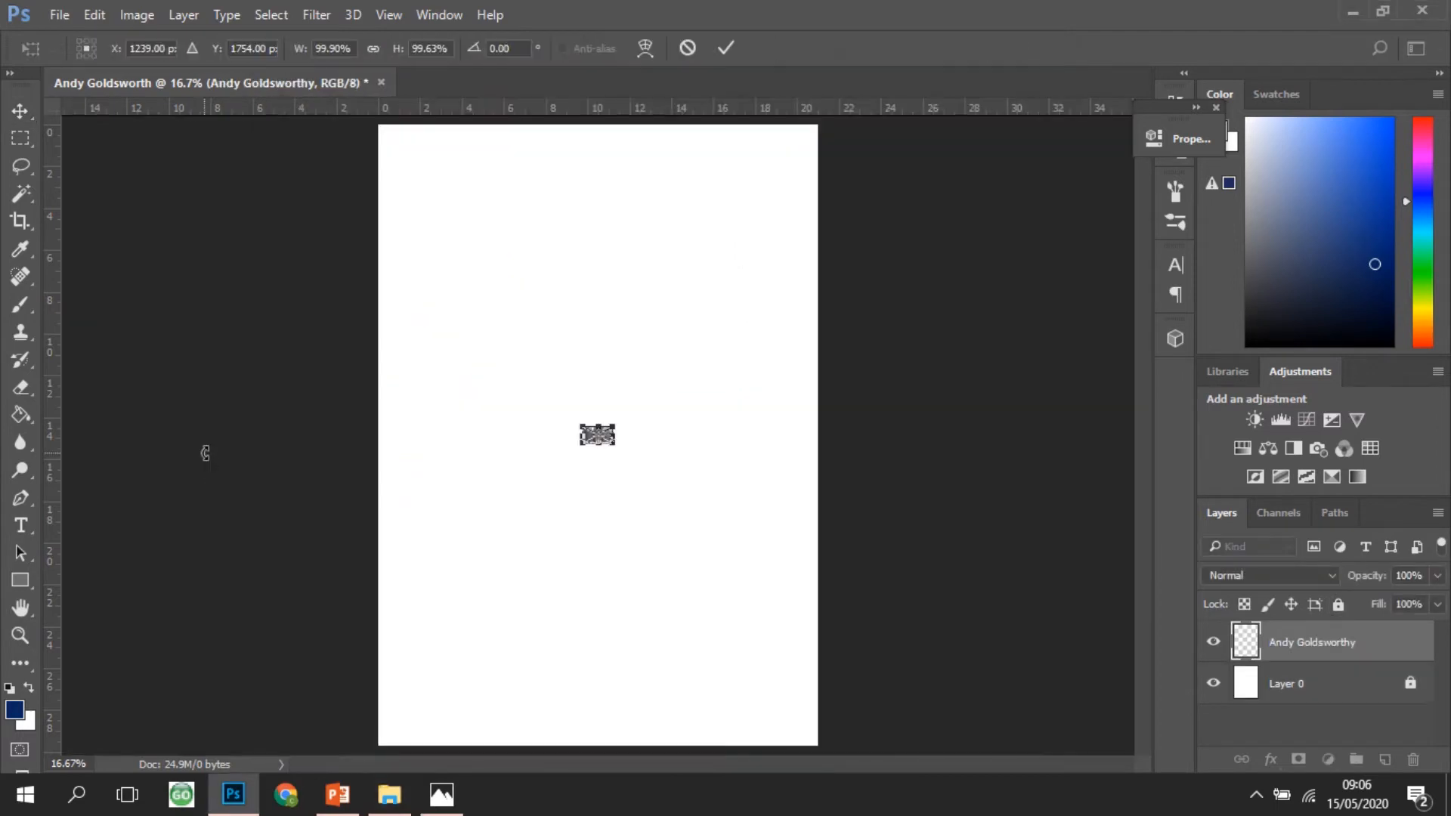
left_click_drag(617, 448, 870, 597)
left_click(726, 47)
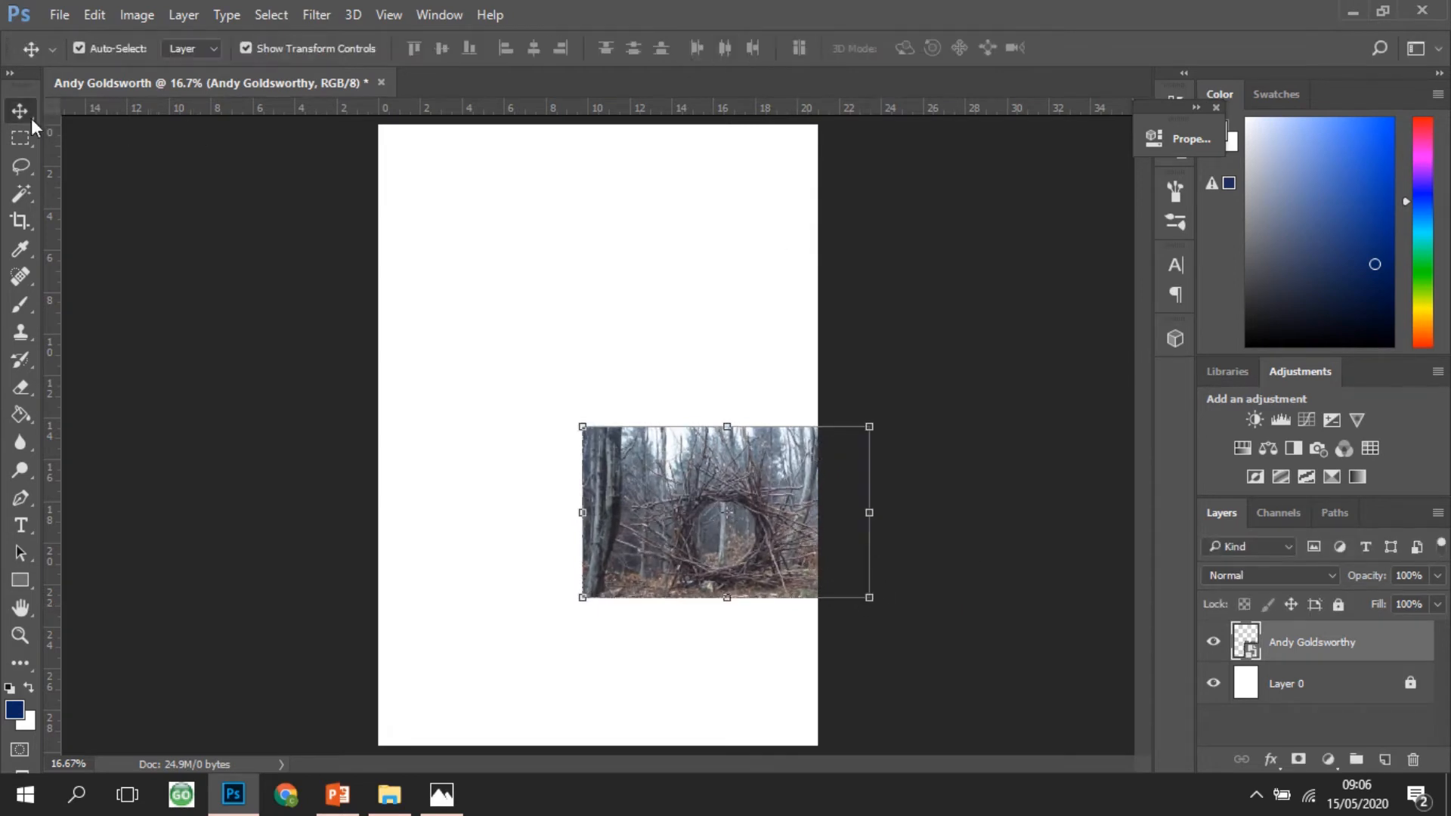
left_click_drag(749, 528, 623, 614)
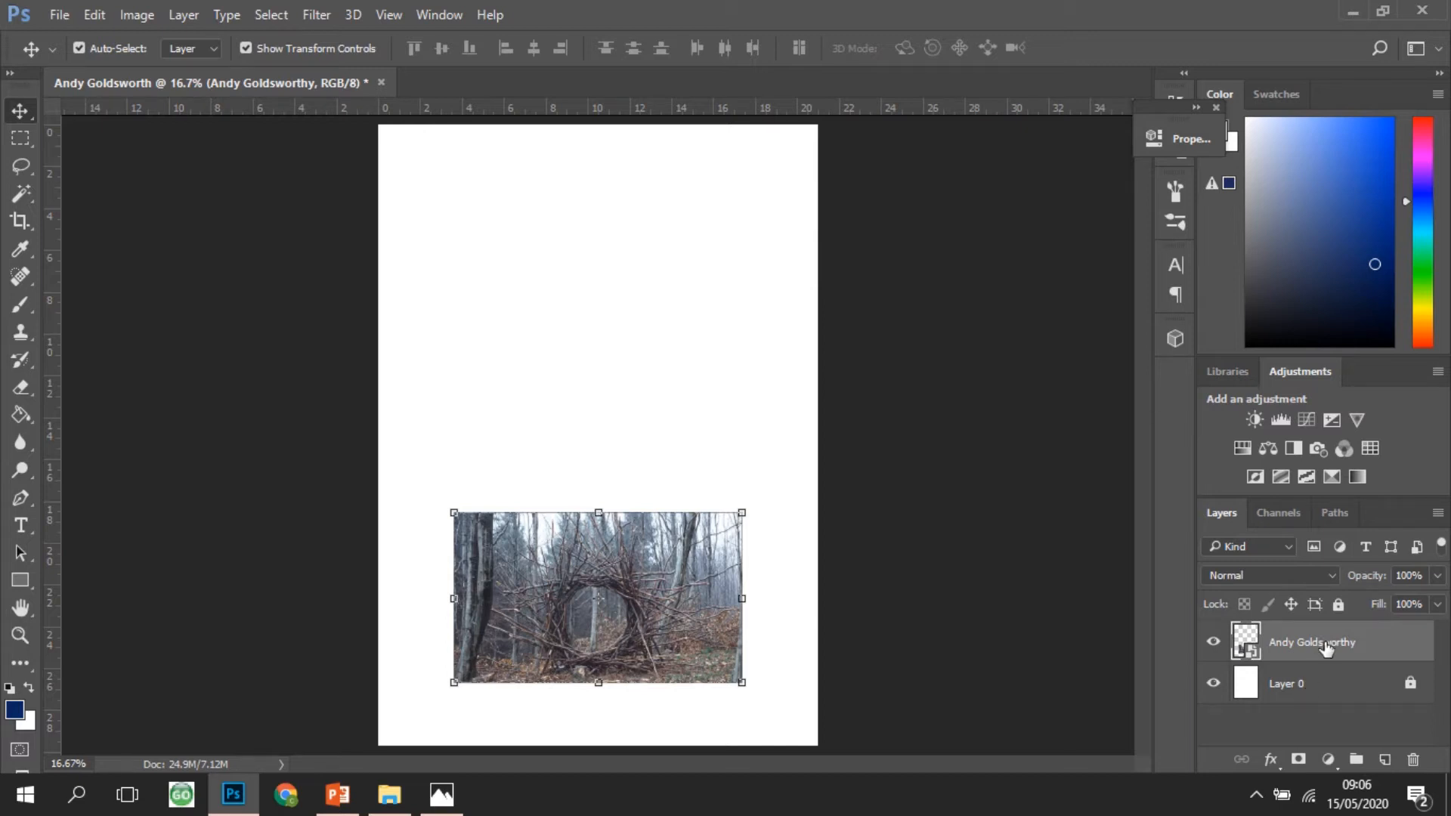
Unlock Layer 0, rename it Background and lock it again.
left_click(1410, 683)
double_click(1291, 685)
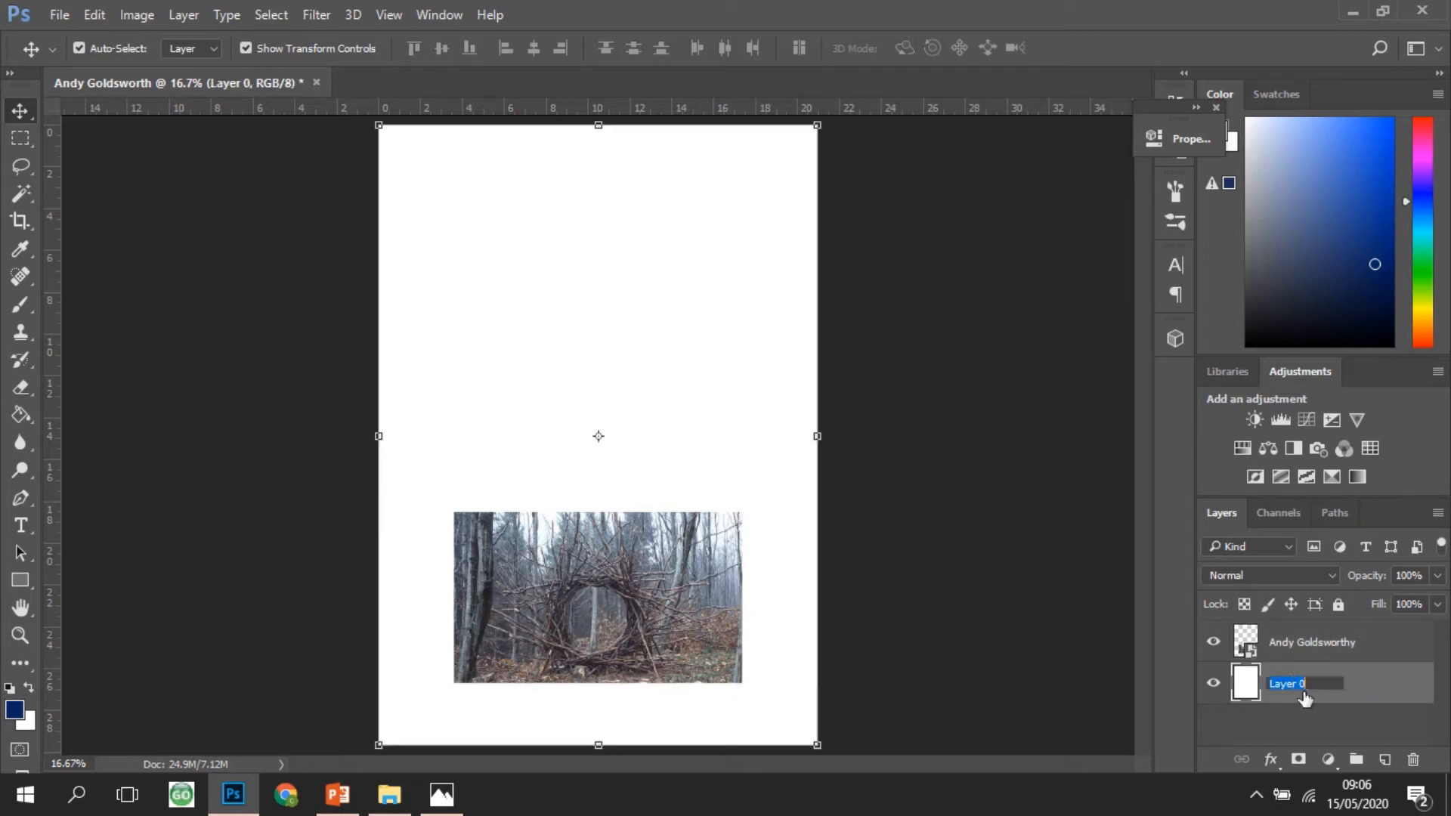
type("Background")
key("Return")
left_click(1337, 606)
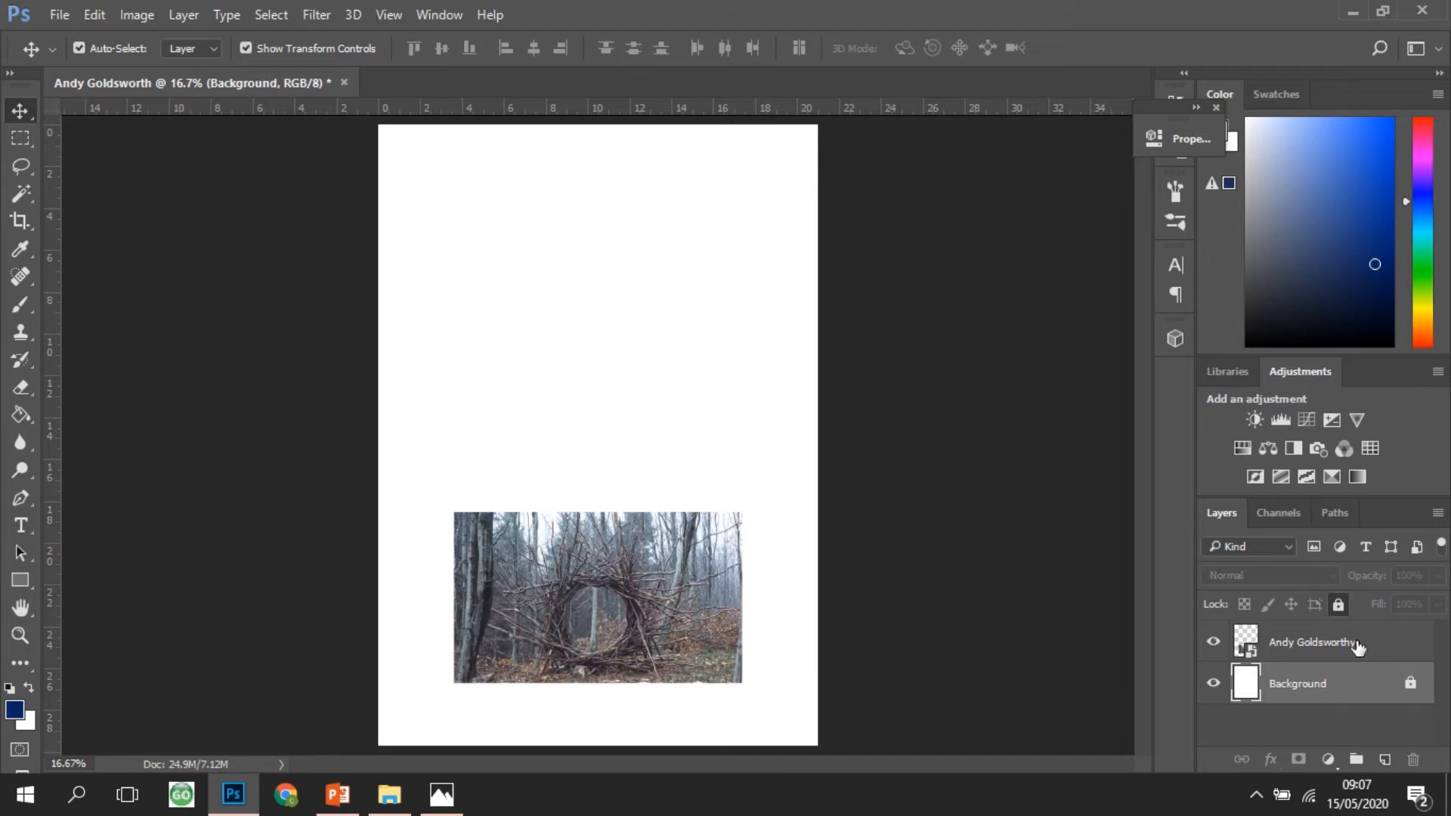
Add the title text "Andy Goldsworthy" in 60 pt Franklin Gothic Book and centre it near the top of the page.
left_click(20, 526)
left_click(427, 196)
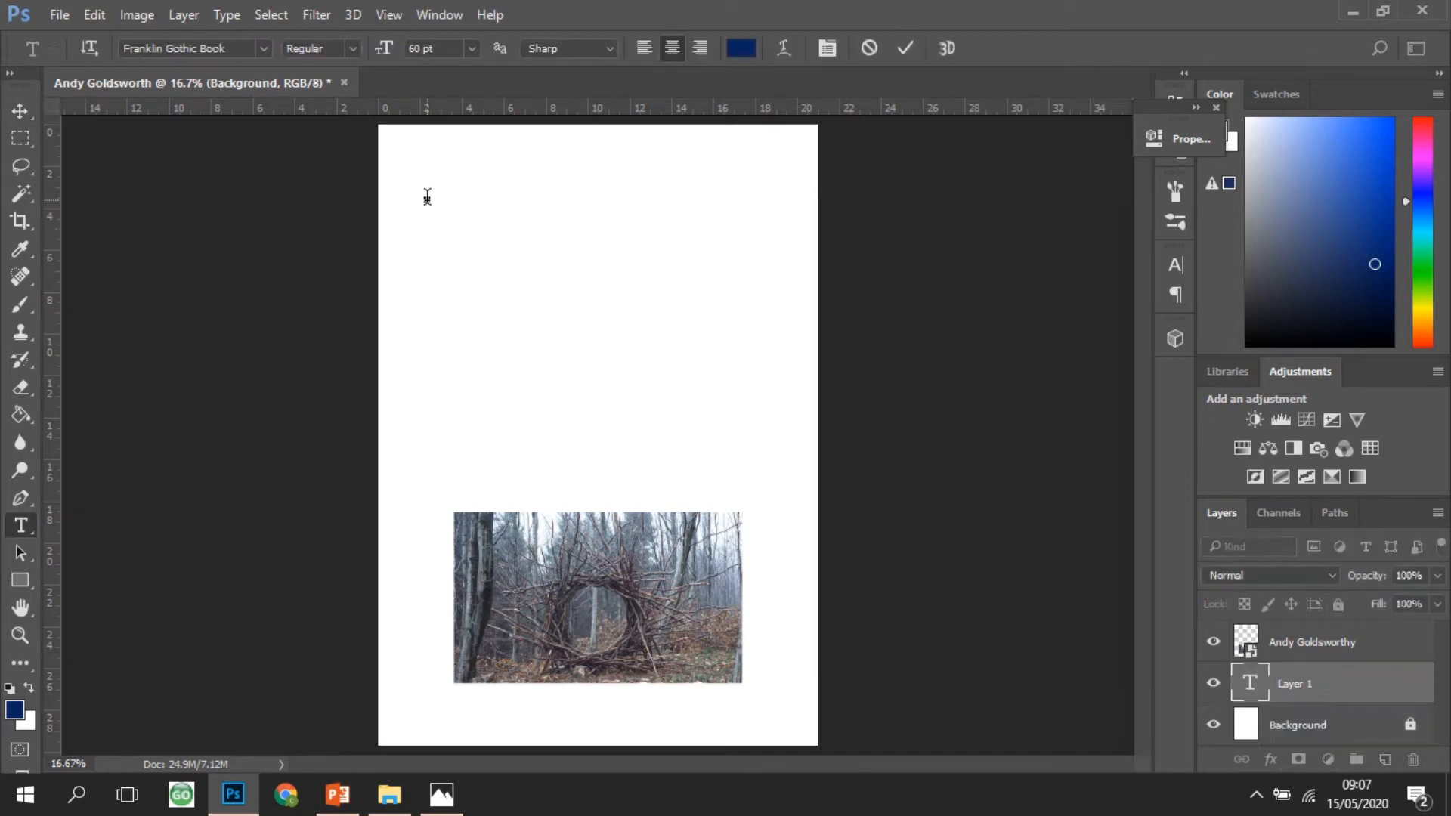
type("Andy Golds")
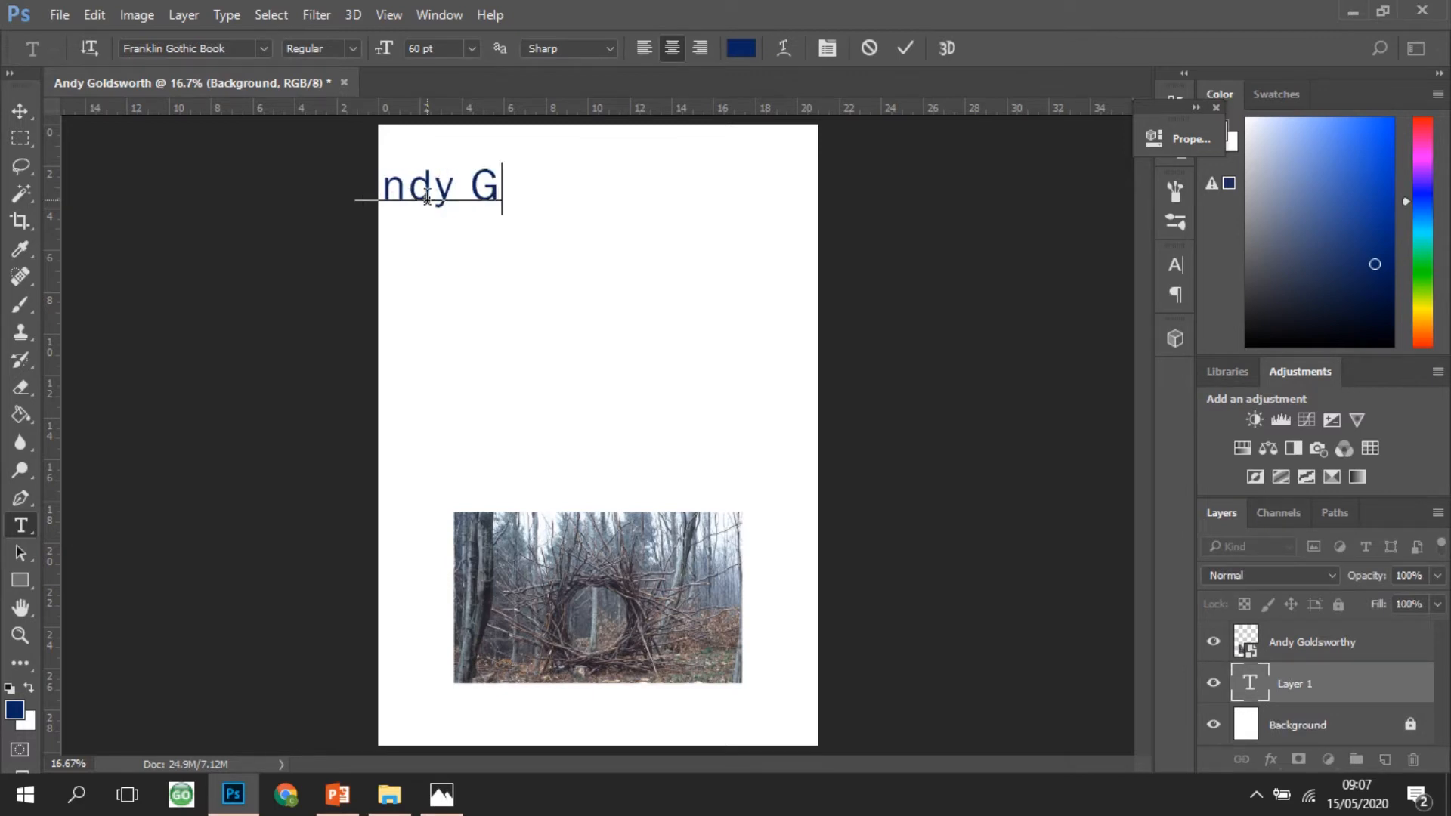
type("worhy")
key("BackSpace")
key("BackSpace")
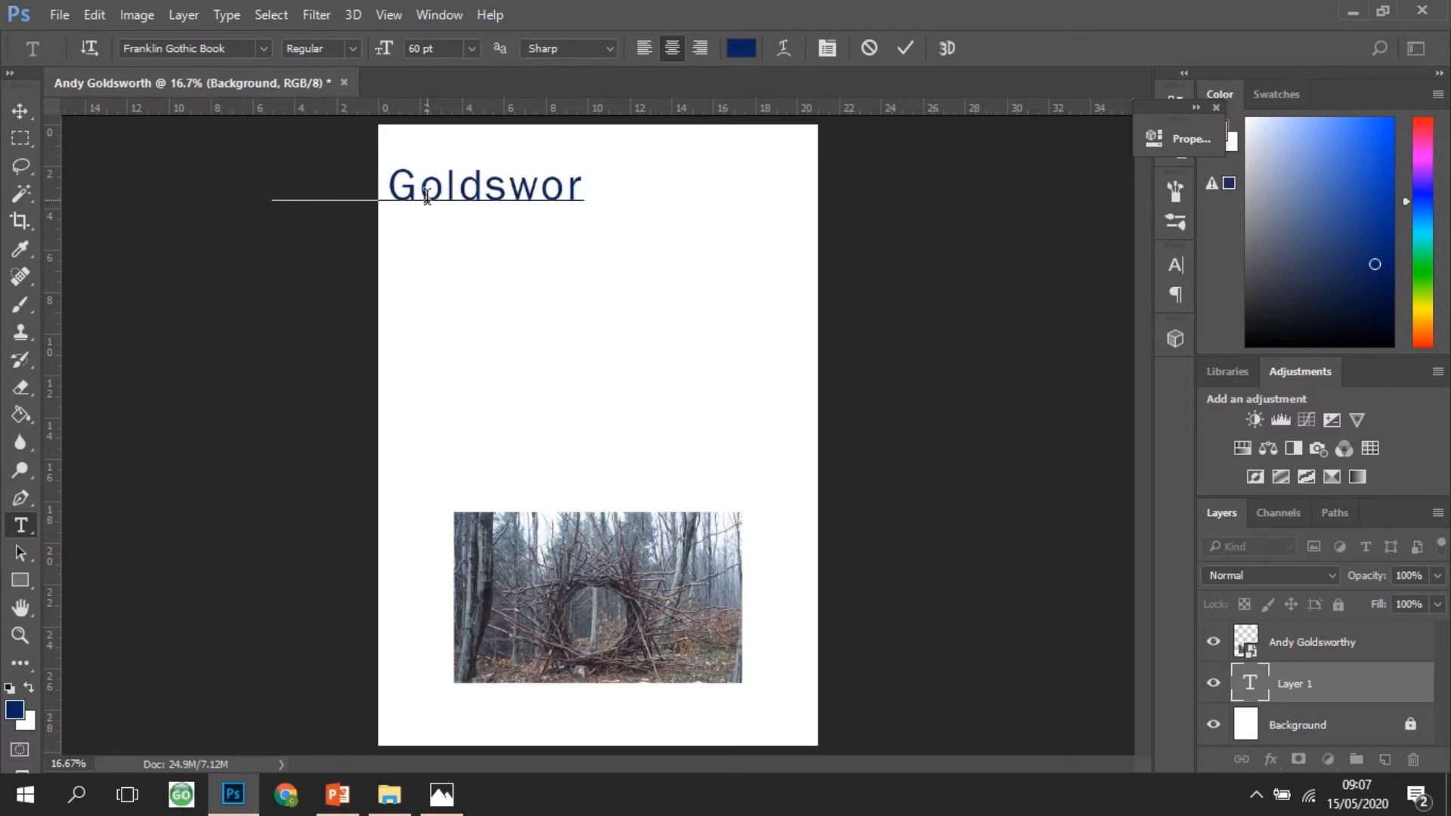
type("thy")
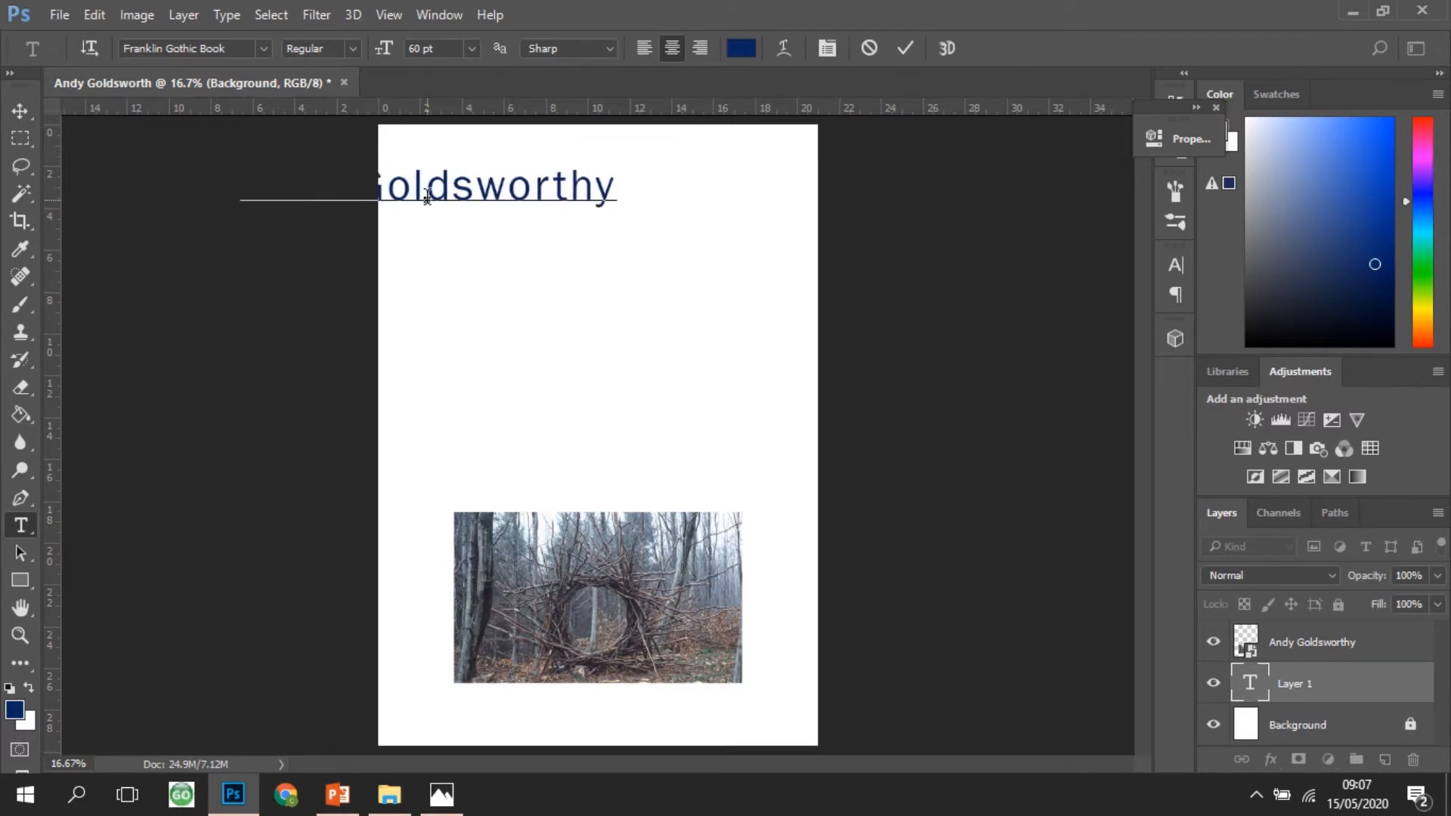
left_click(905, 47)
left_click(20, 111)
left_click_drag(459, 201, 628, 191)
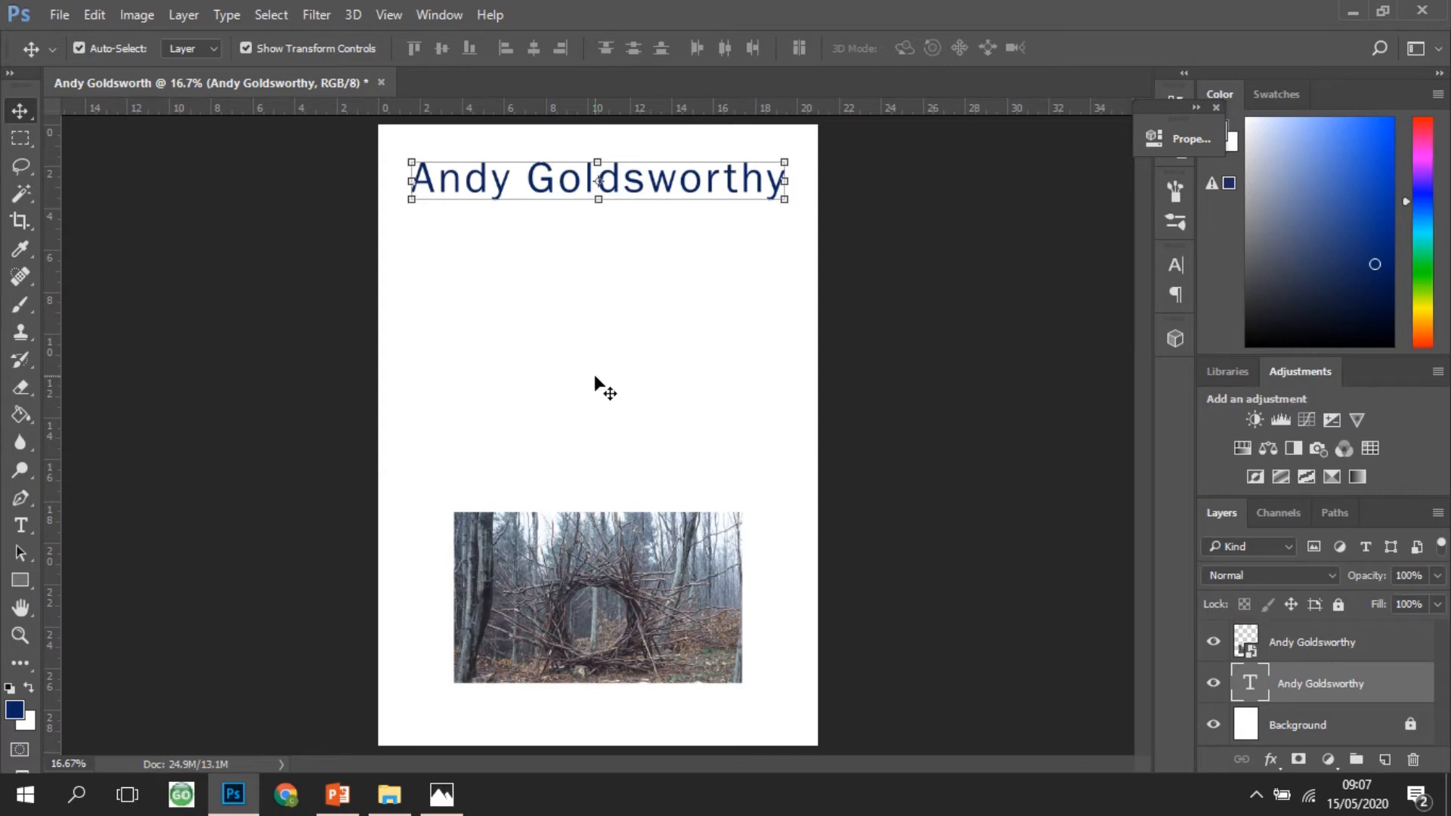
Move the forest picture slightly up the page and place the title's text layer above the picture layer.
left_click(1367, 642)
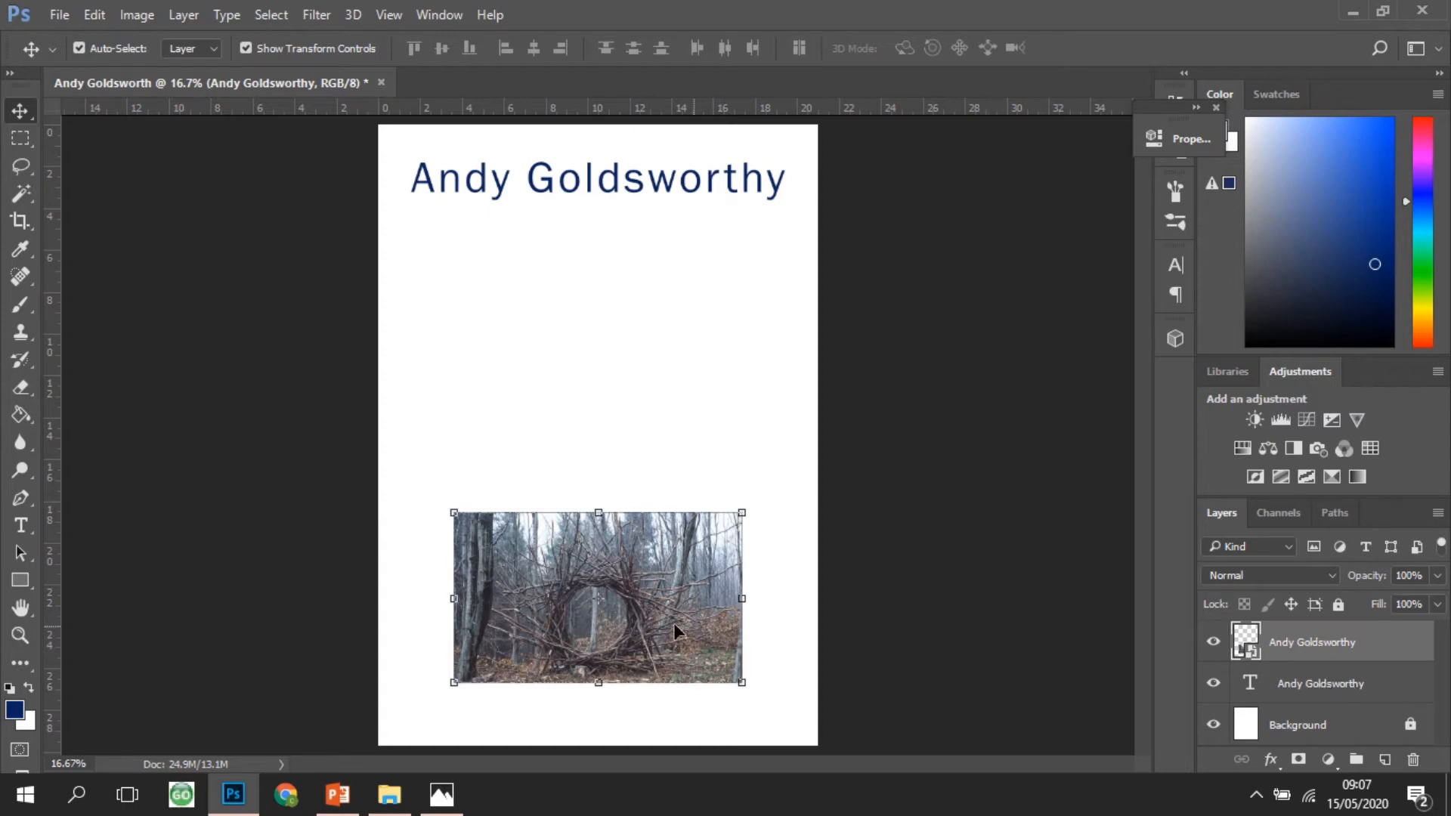
left_click_drag(597, 613, 604, 569)
left_click(1308, 694)
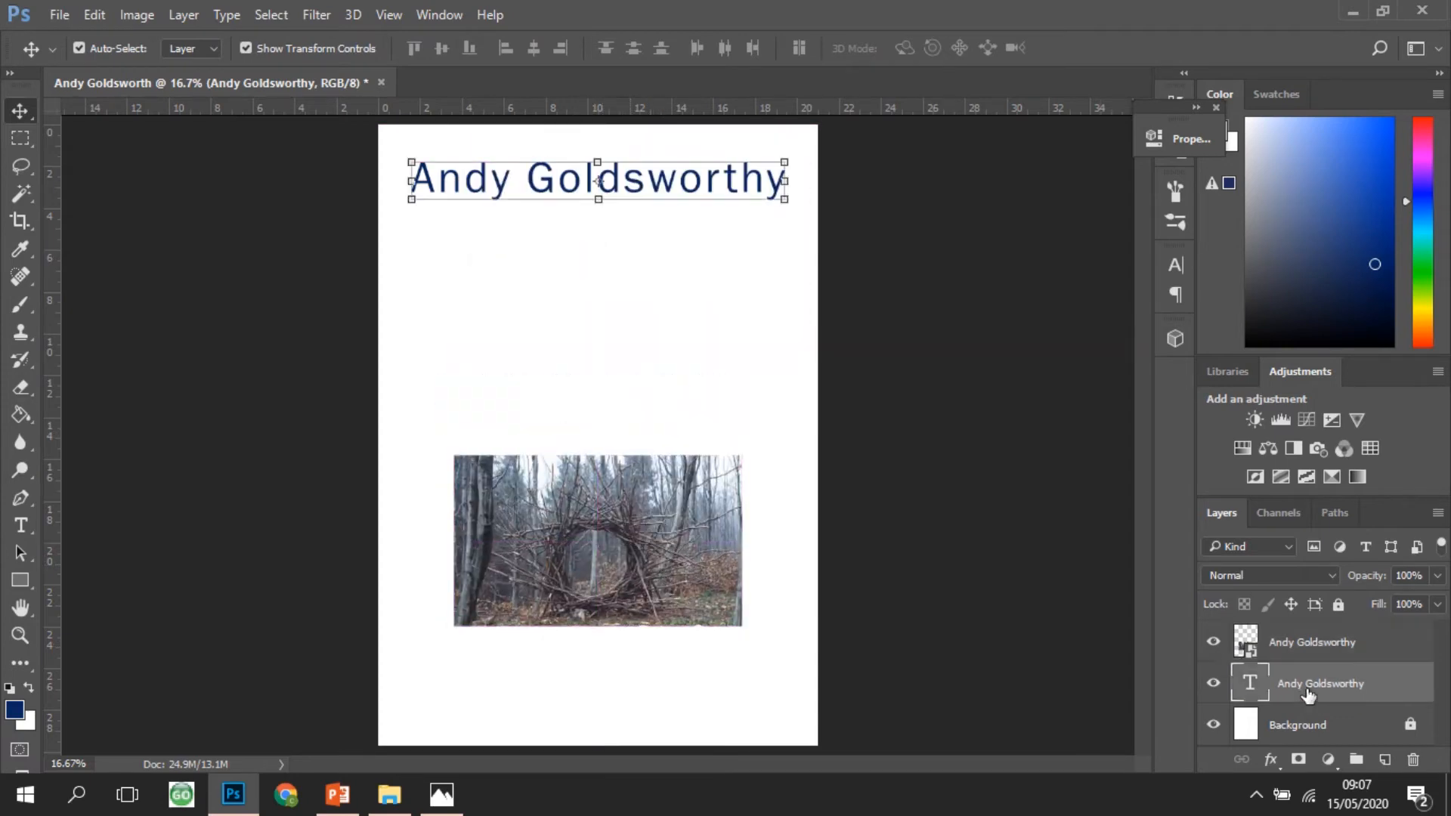
left_click_drag(1307, 693, 1309, 641)
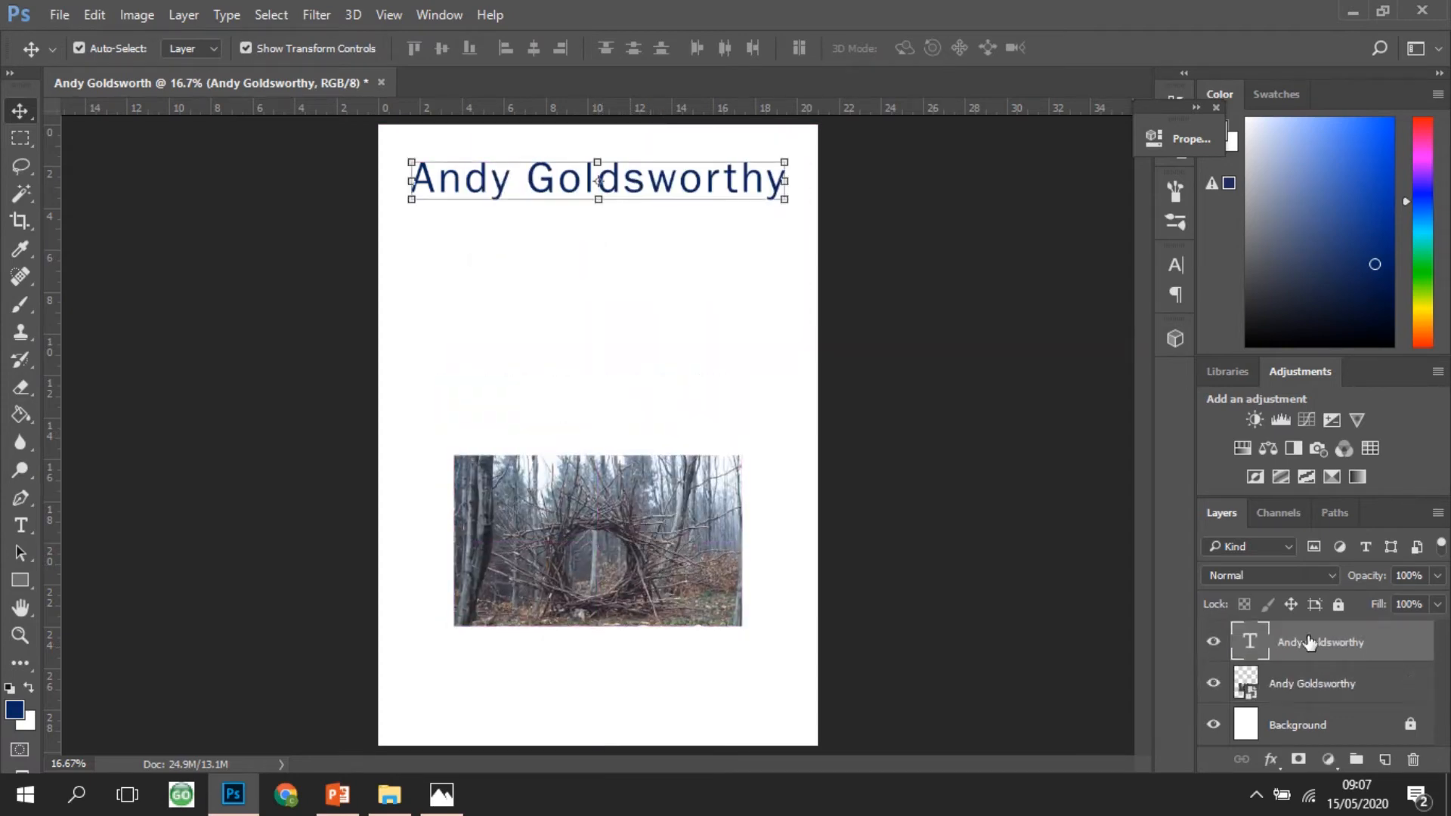
mouse_move(638, 185)
left_mouse_down()
mouse_move(623, 579)
mouse_move(656, 440)
mouse_move(630, 573)
mouse_move(647, 189)
left_mouse_up()
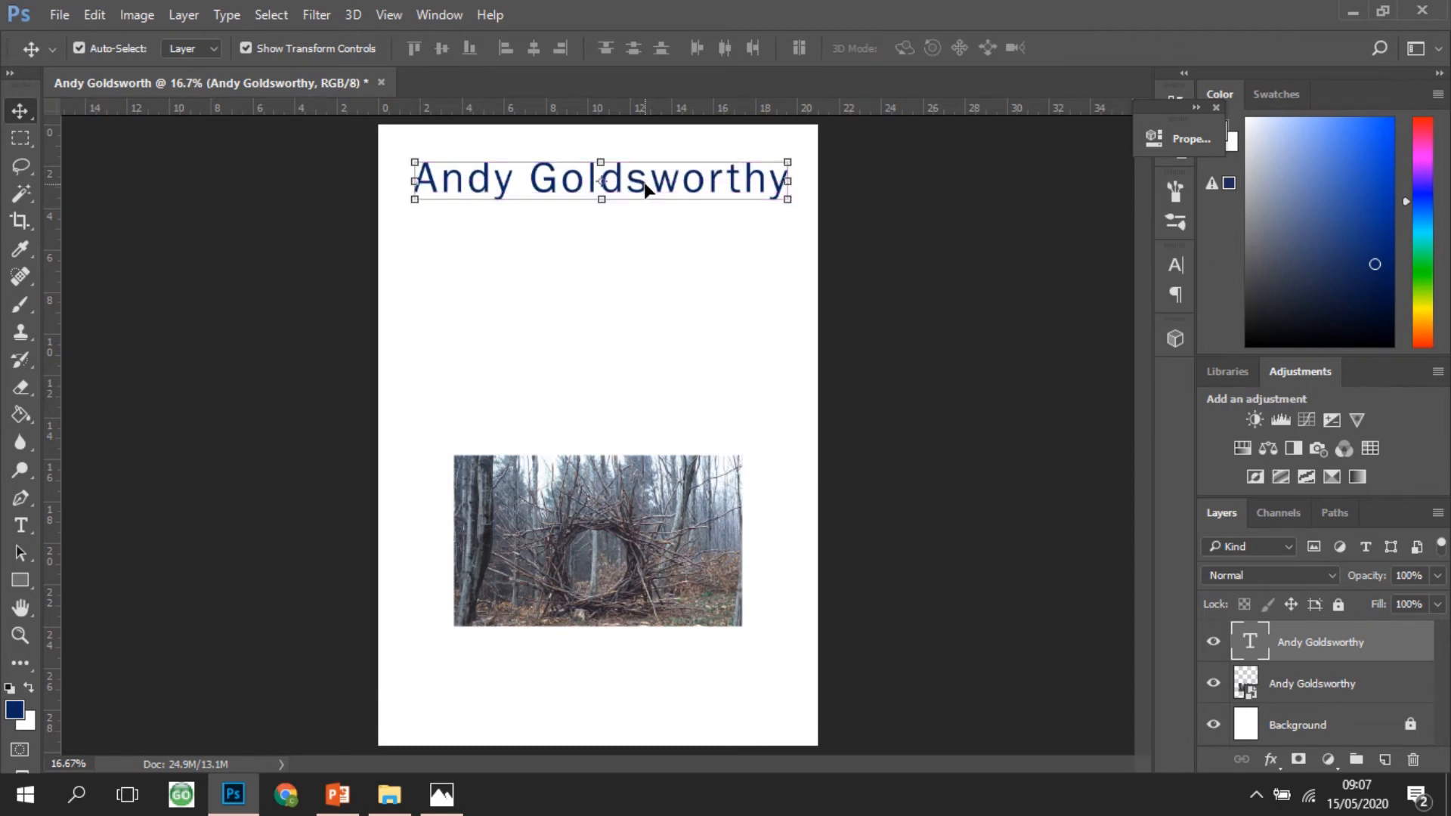
Hide and show the title text layer and the picture layer in turn, leaving both visible.
left_click(1213, 643)
left_click(1212, 642)
left_click(1213, 683)
left_click(1213, 684)
left_click(1213, 684)
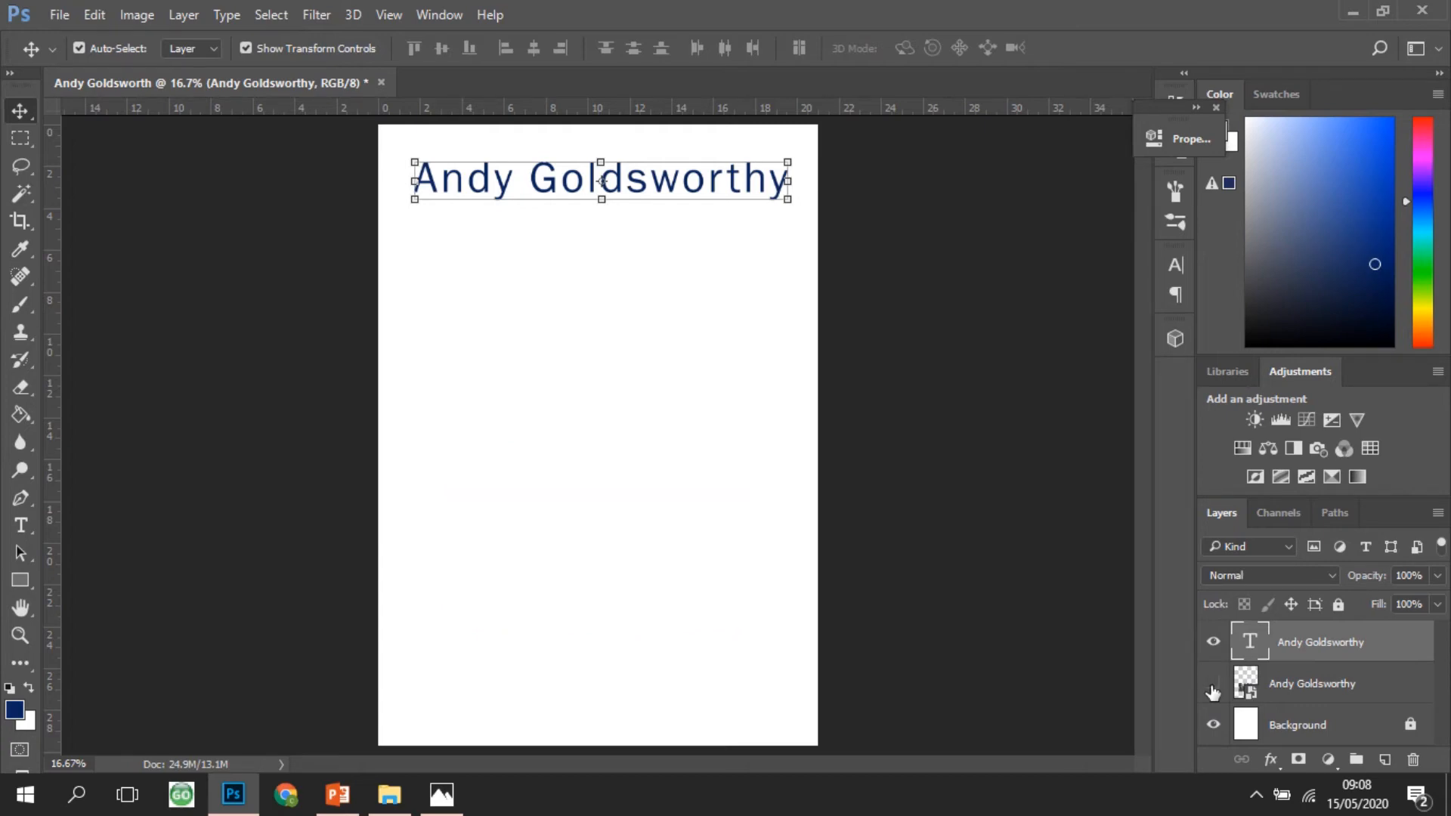
left_click(1212, 685)
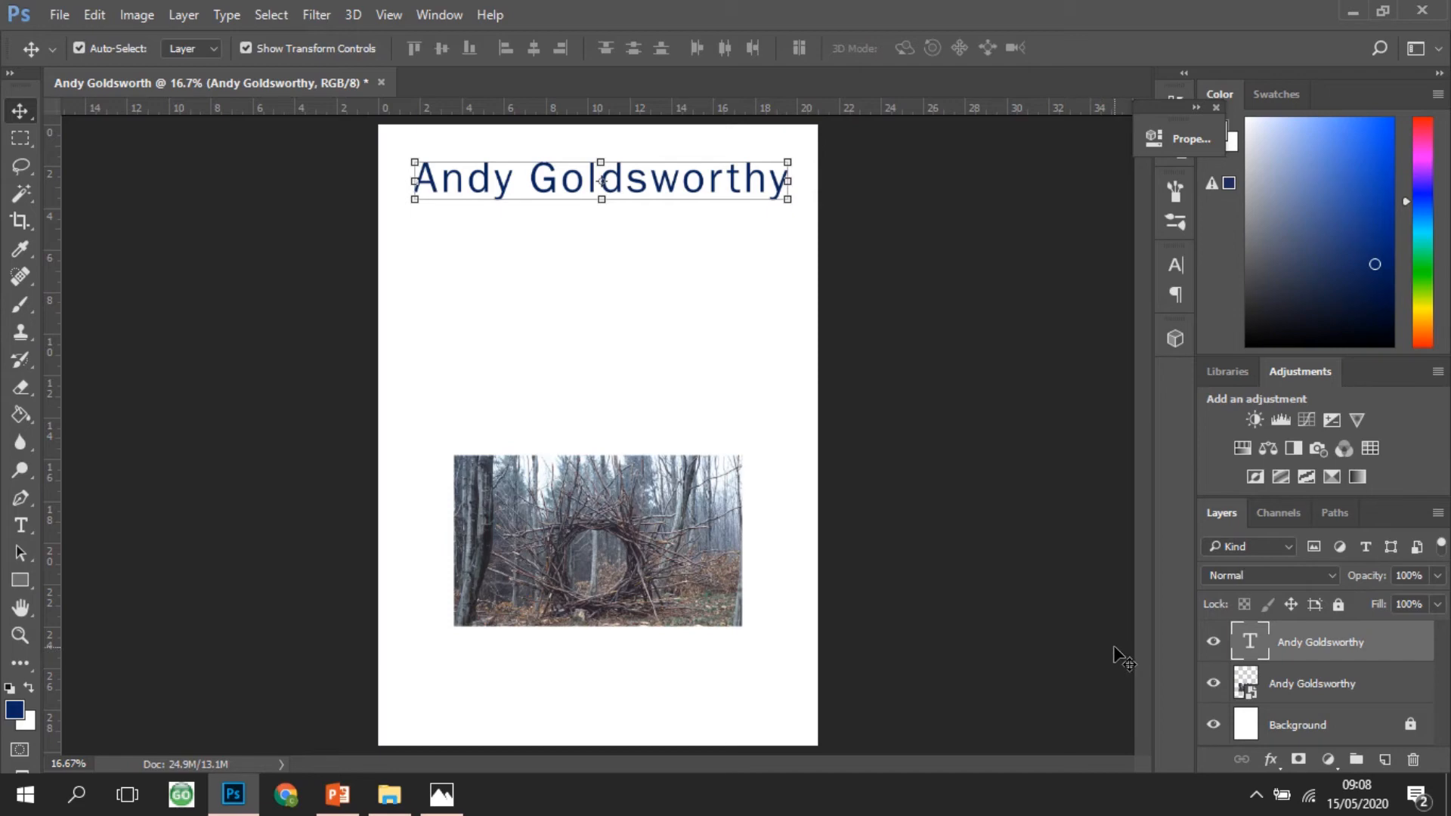
Change the font of the whole Andy Goldsworthy title to Franklin Gothic Demi Cond.
left_click(1330, 693)
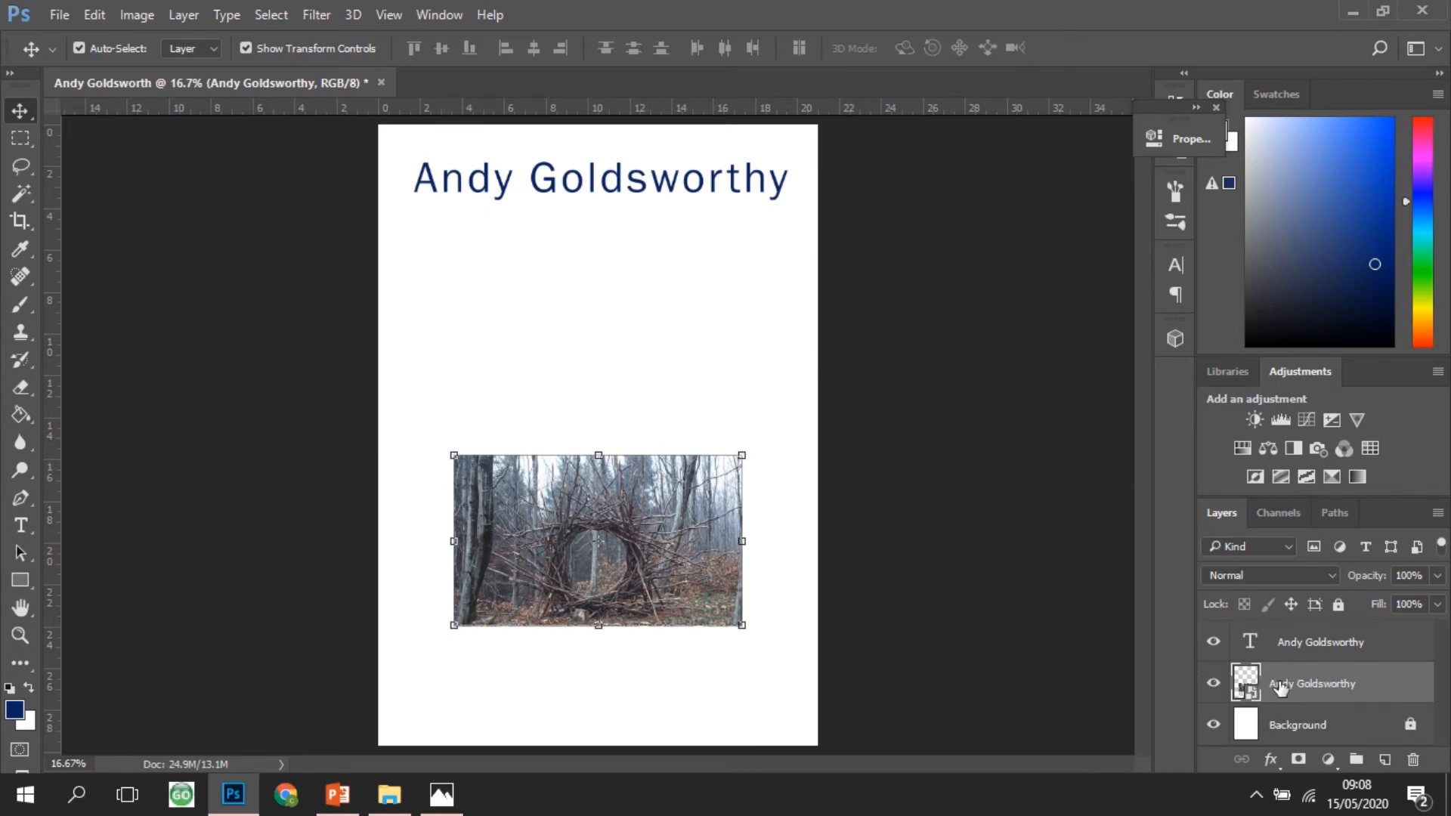
left_click(1311, 643)
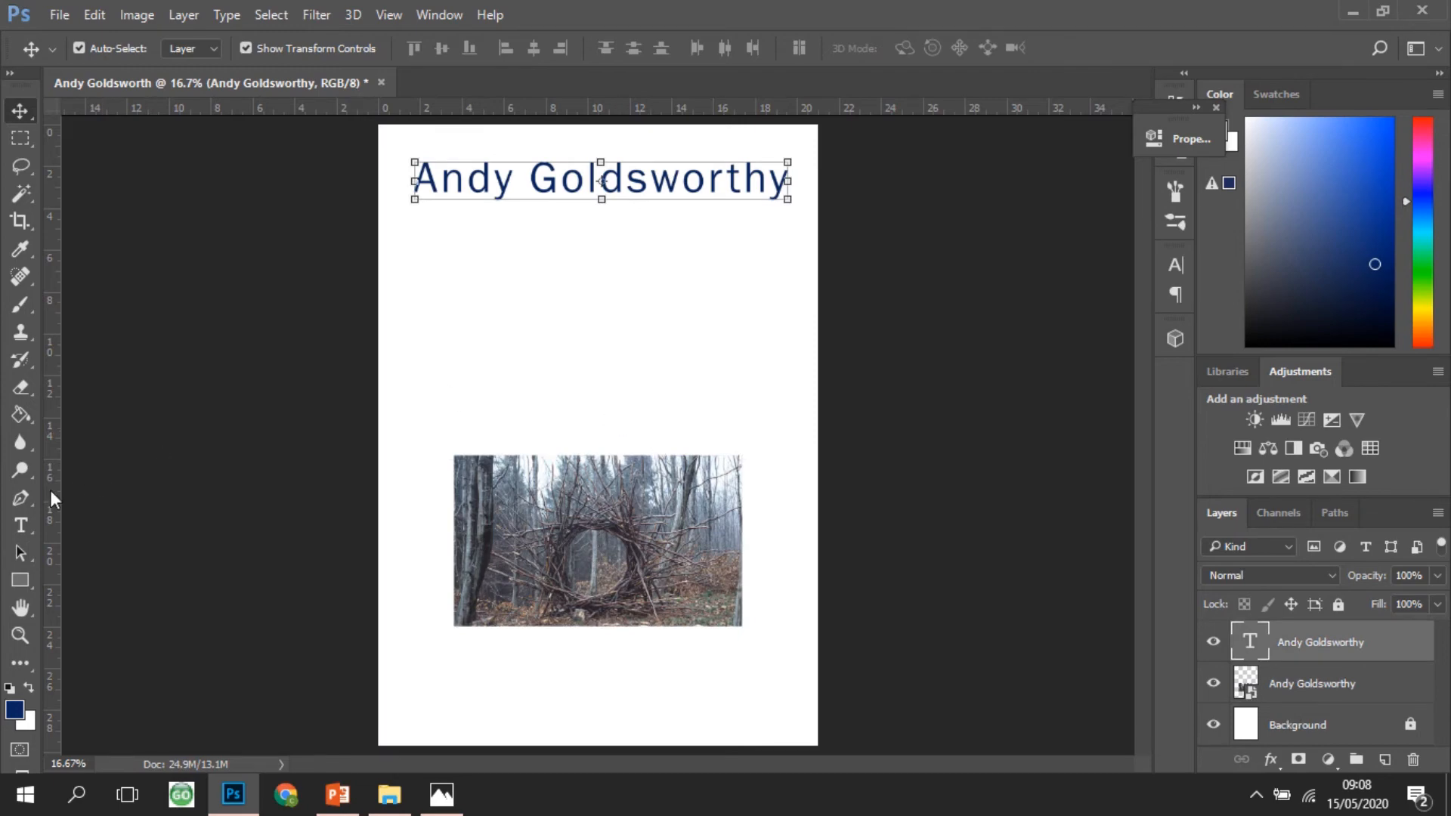
left_click(24, 517)
left_click_drag(413, 179, 803, 180)
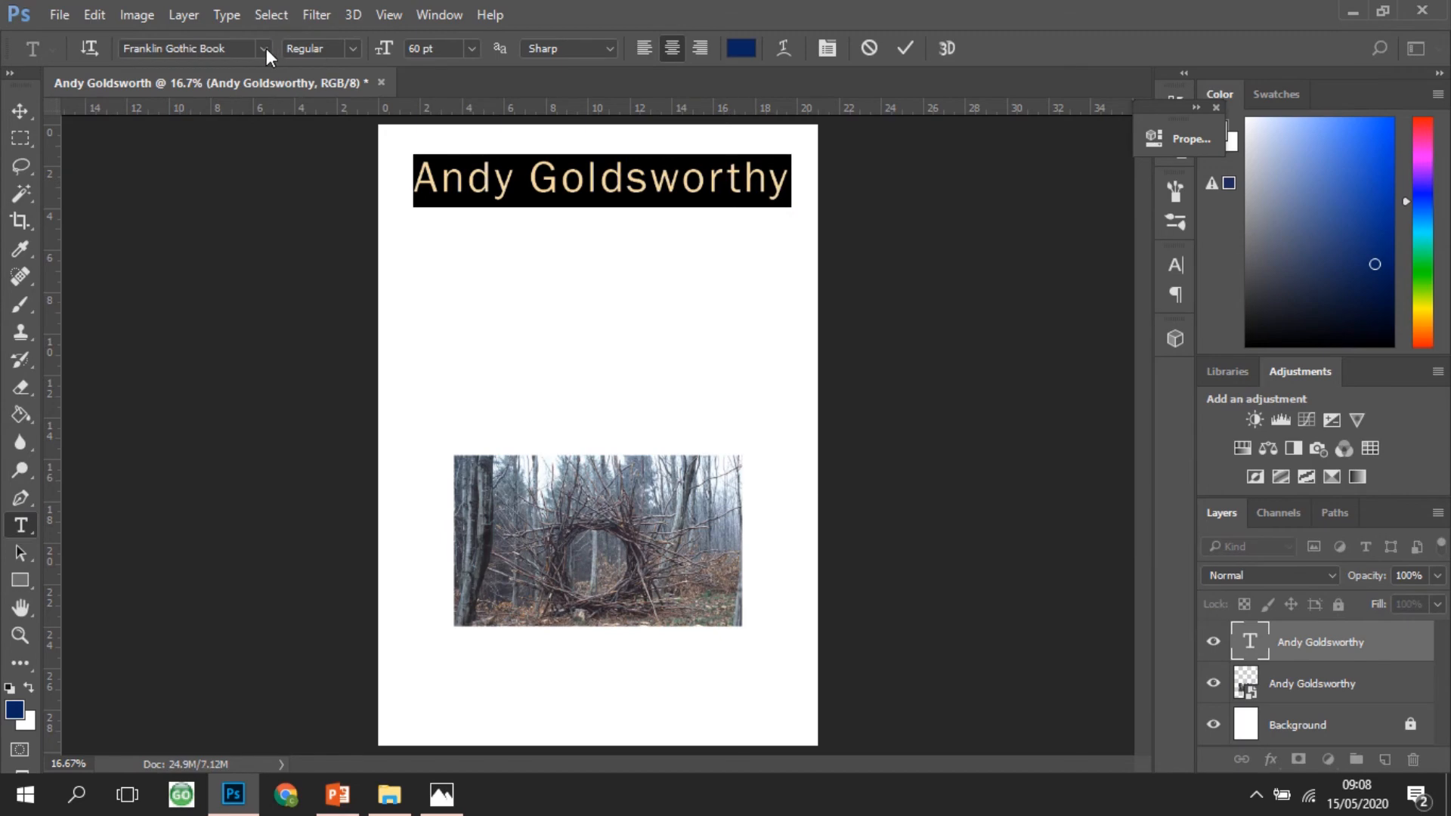
left_click(263, 48)
left_click(248, 161)
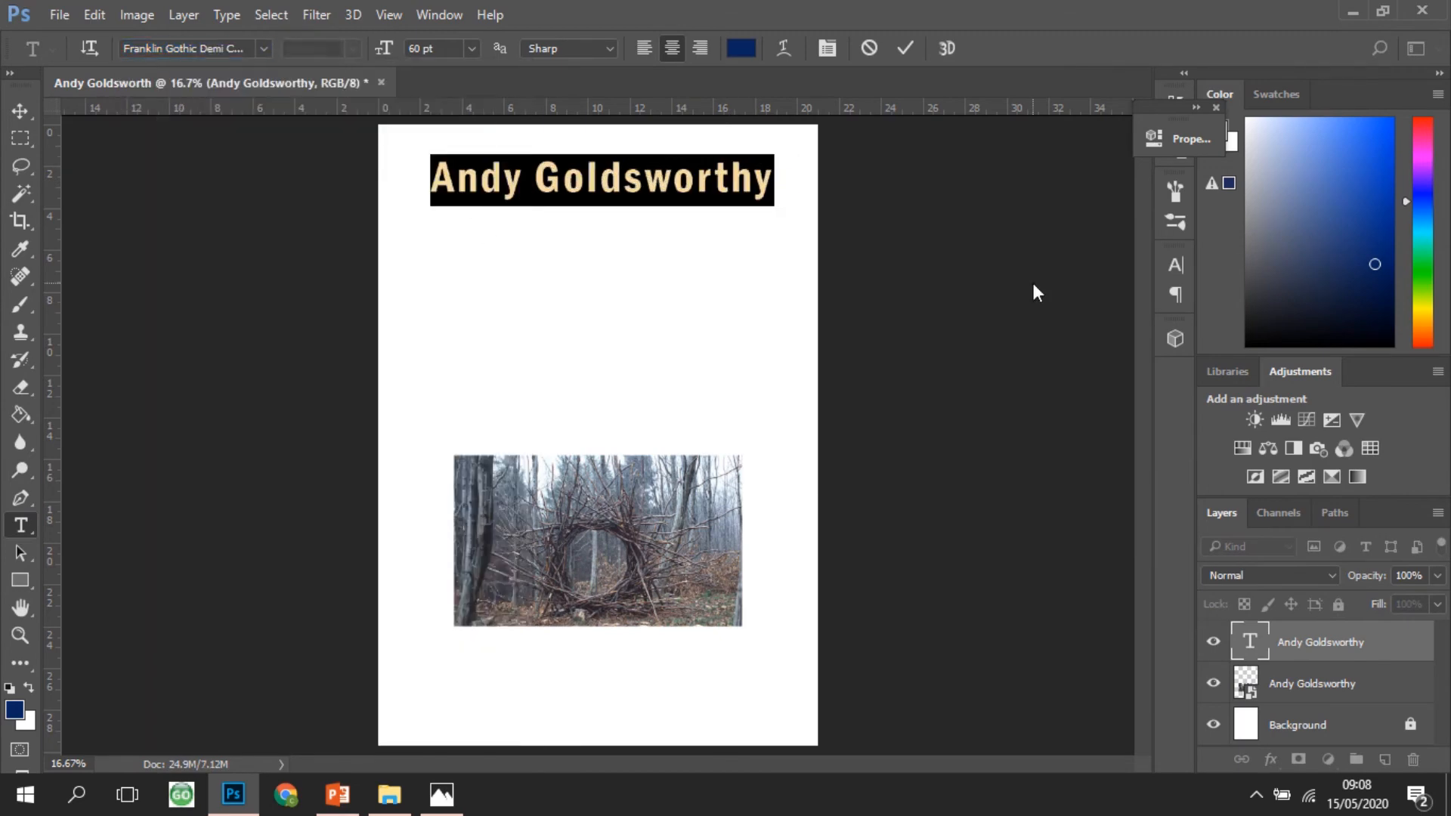
left_click(905, 48)
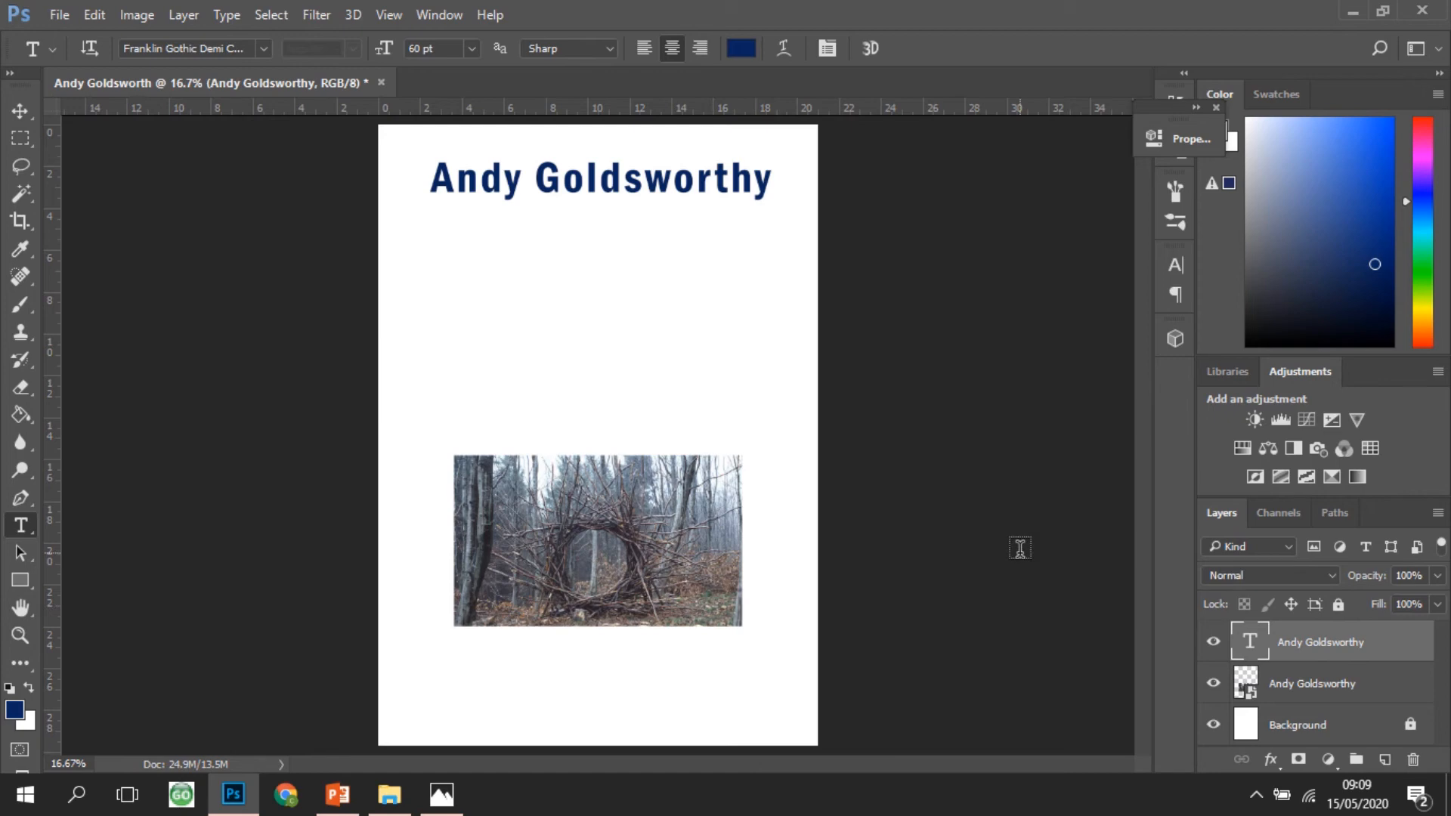
Add a new layer above the title and fill it with a muted light blue using the Paint Bucket.
left_click(1384, 762)
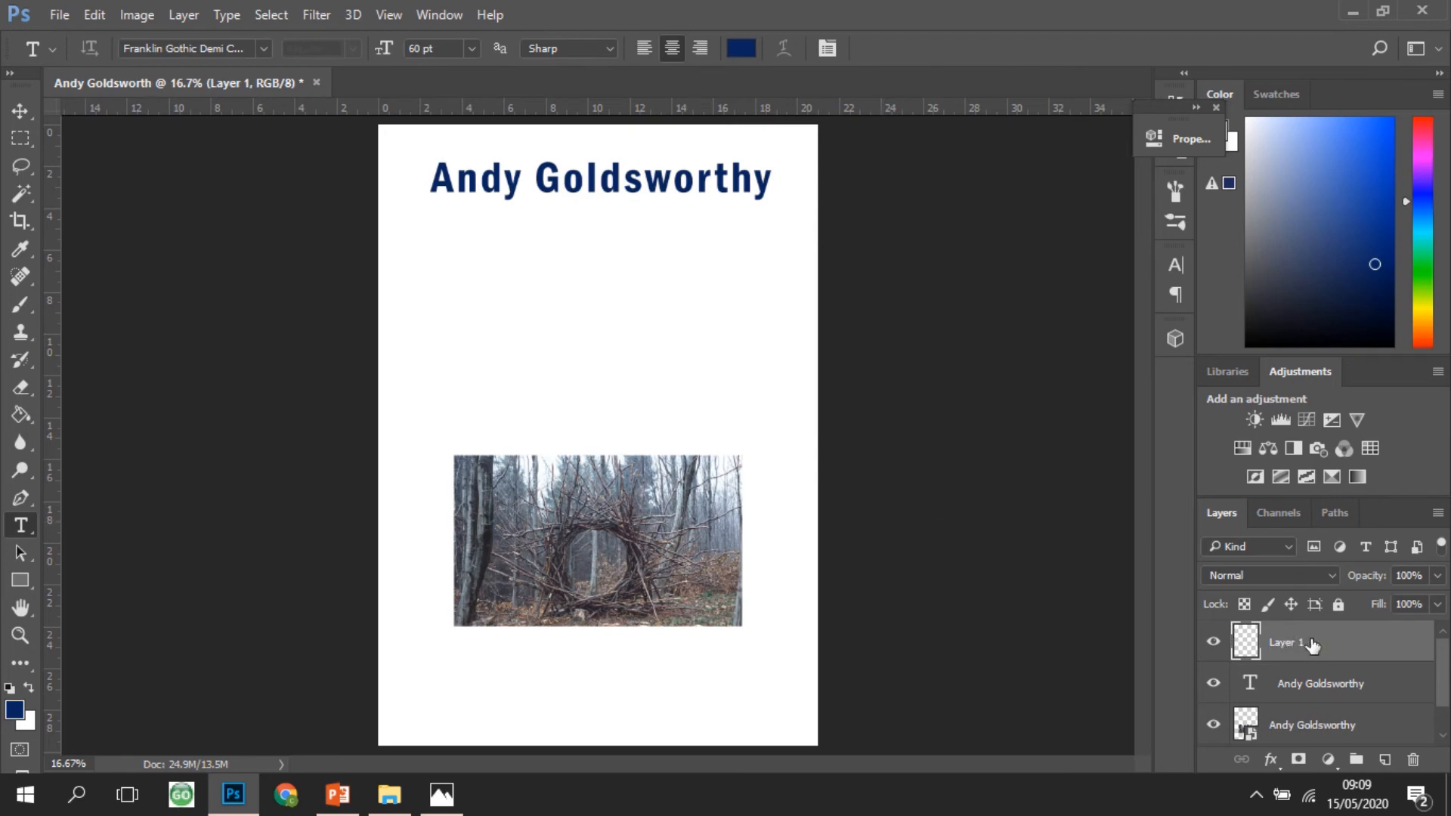
left_click(14, 710)
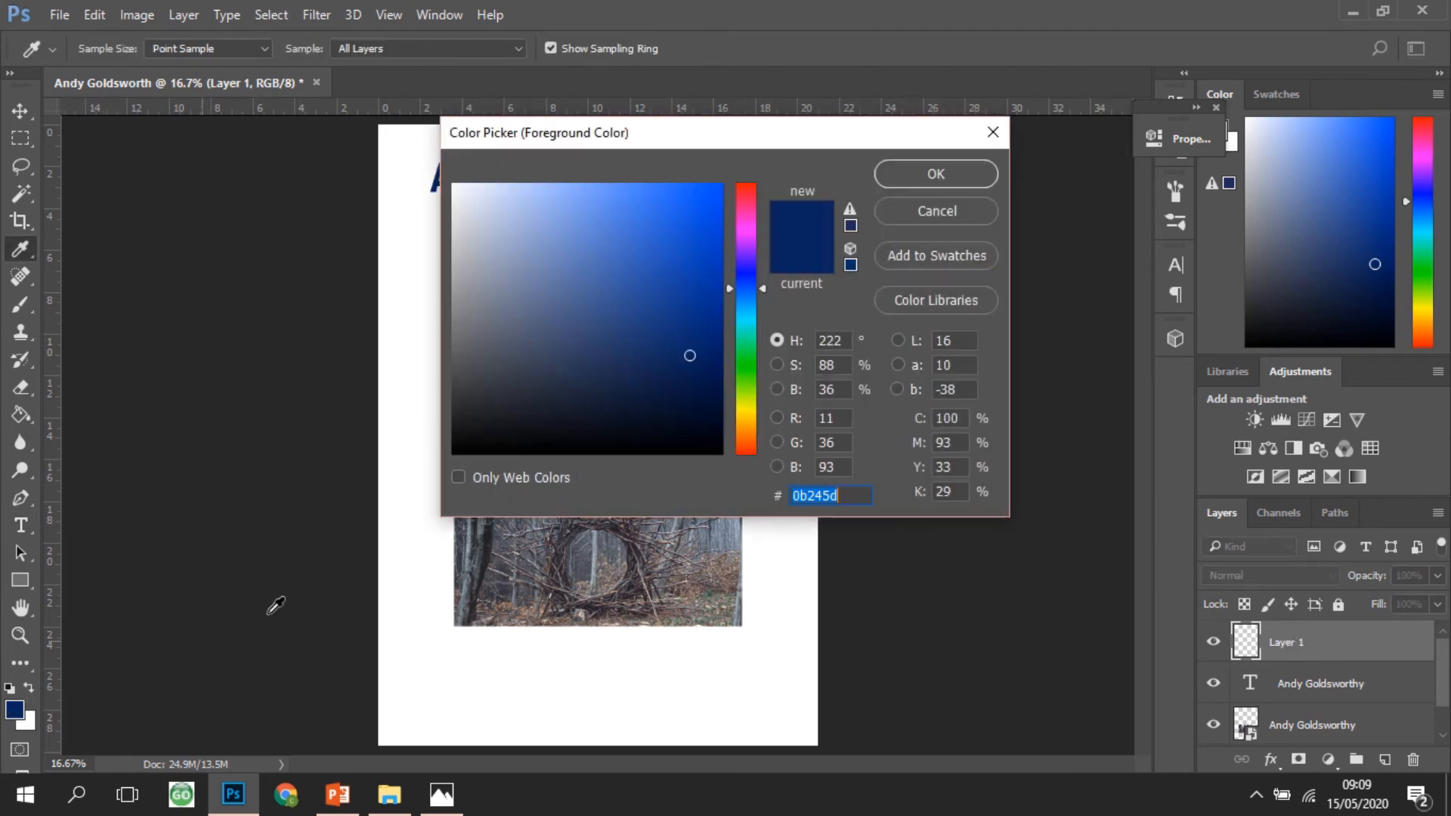
left_click(541, 260)
left_click(950, 178)
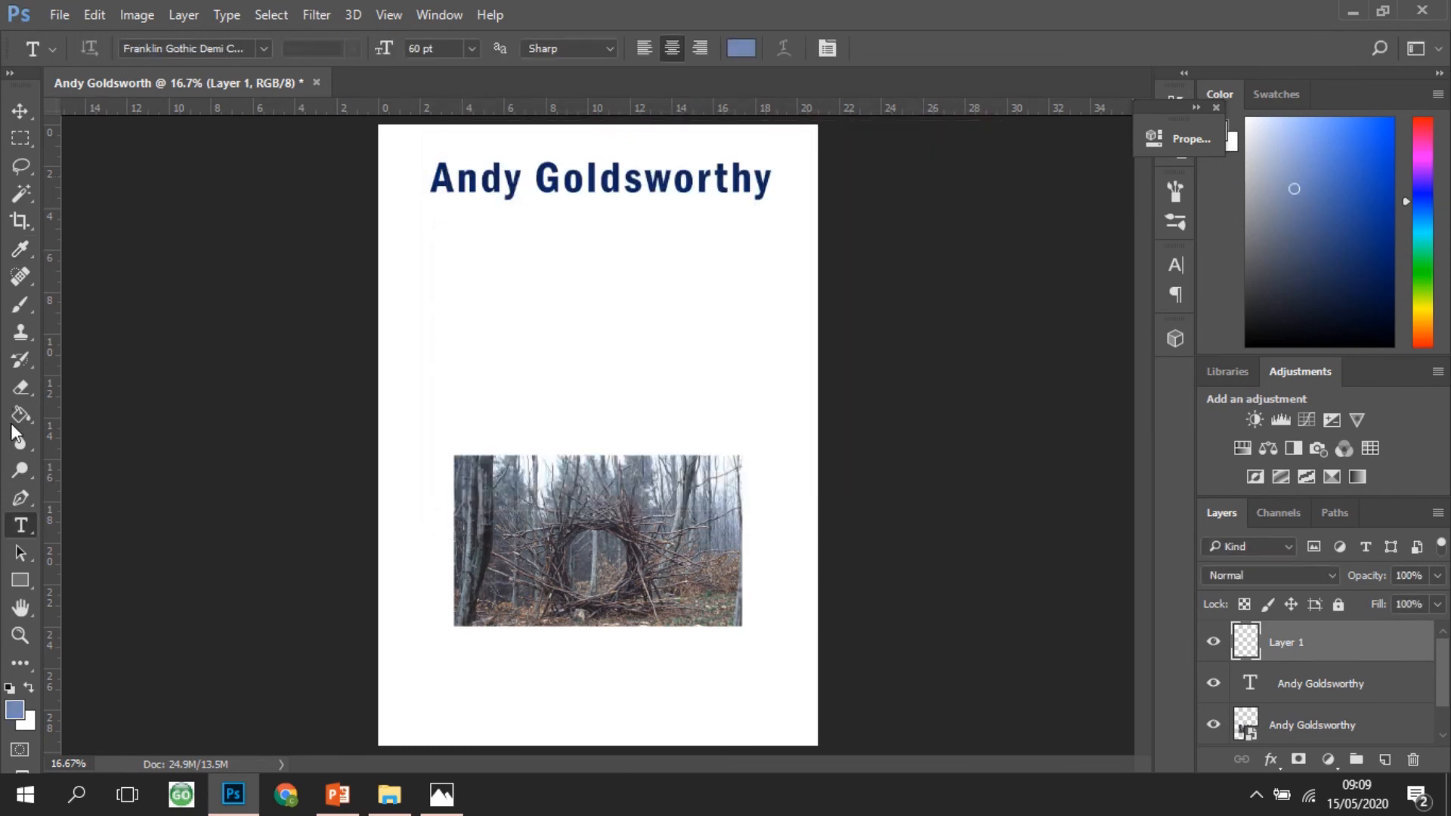
left_click(19, 416)
left_click(695, 364)
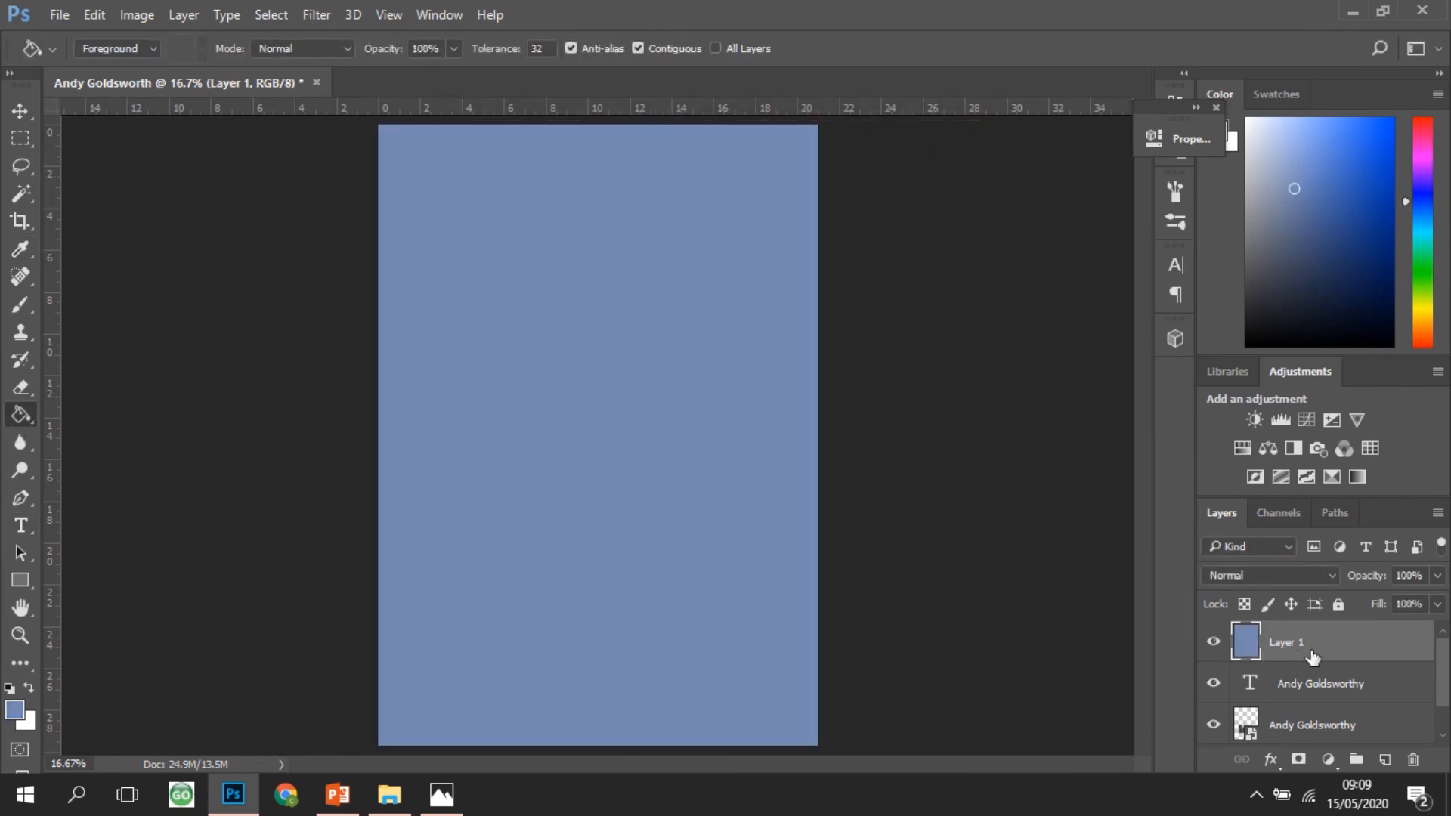
Move the blue layer beneath the picture layer and delete it.
left_click(18, 109)
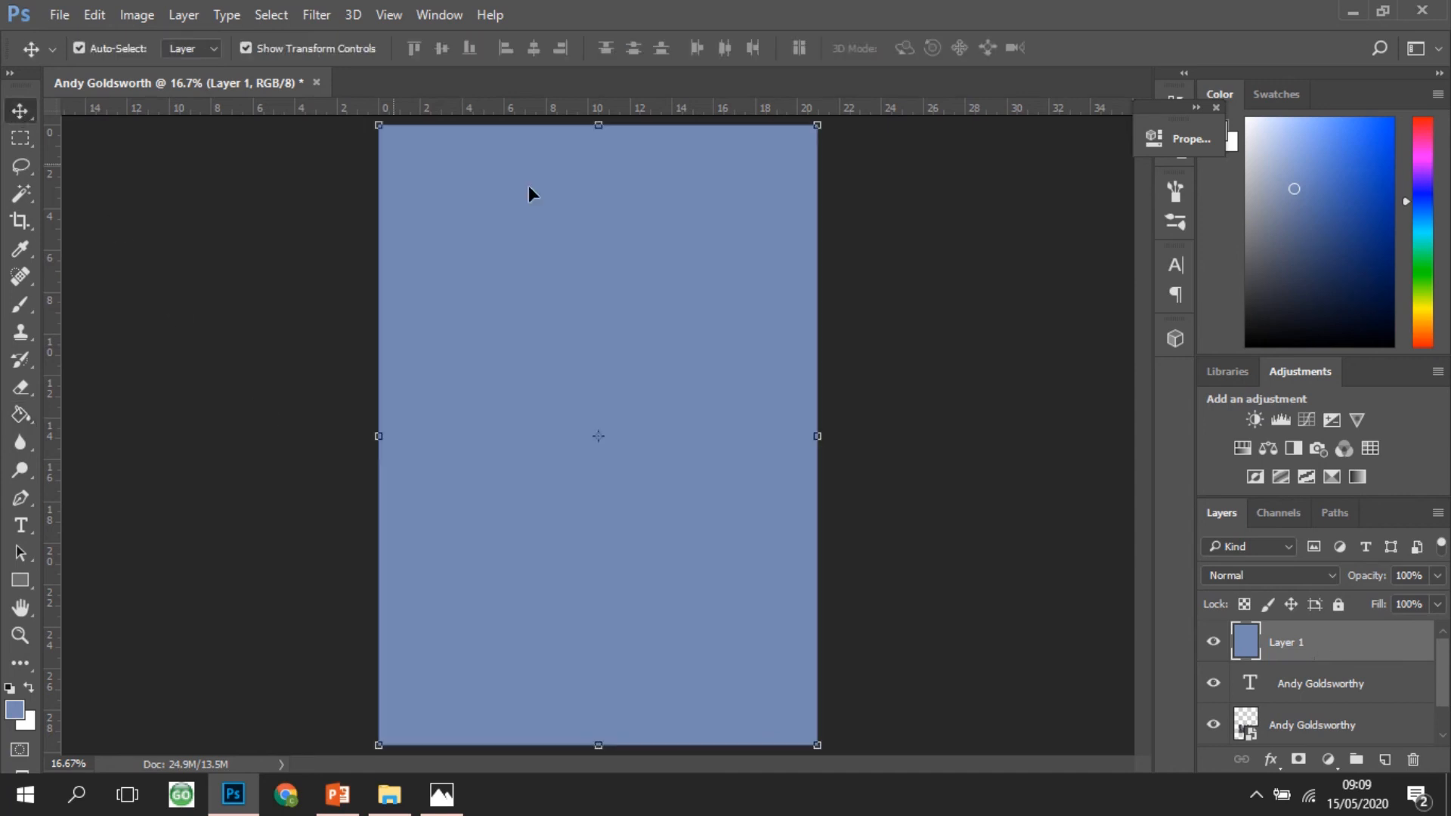
left_click_drag(1308, 649, 1297, 736)
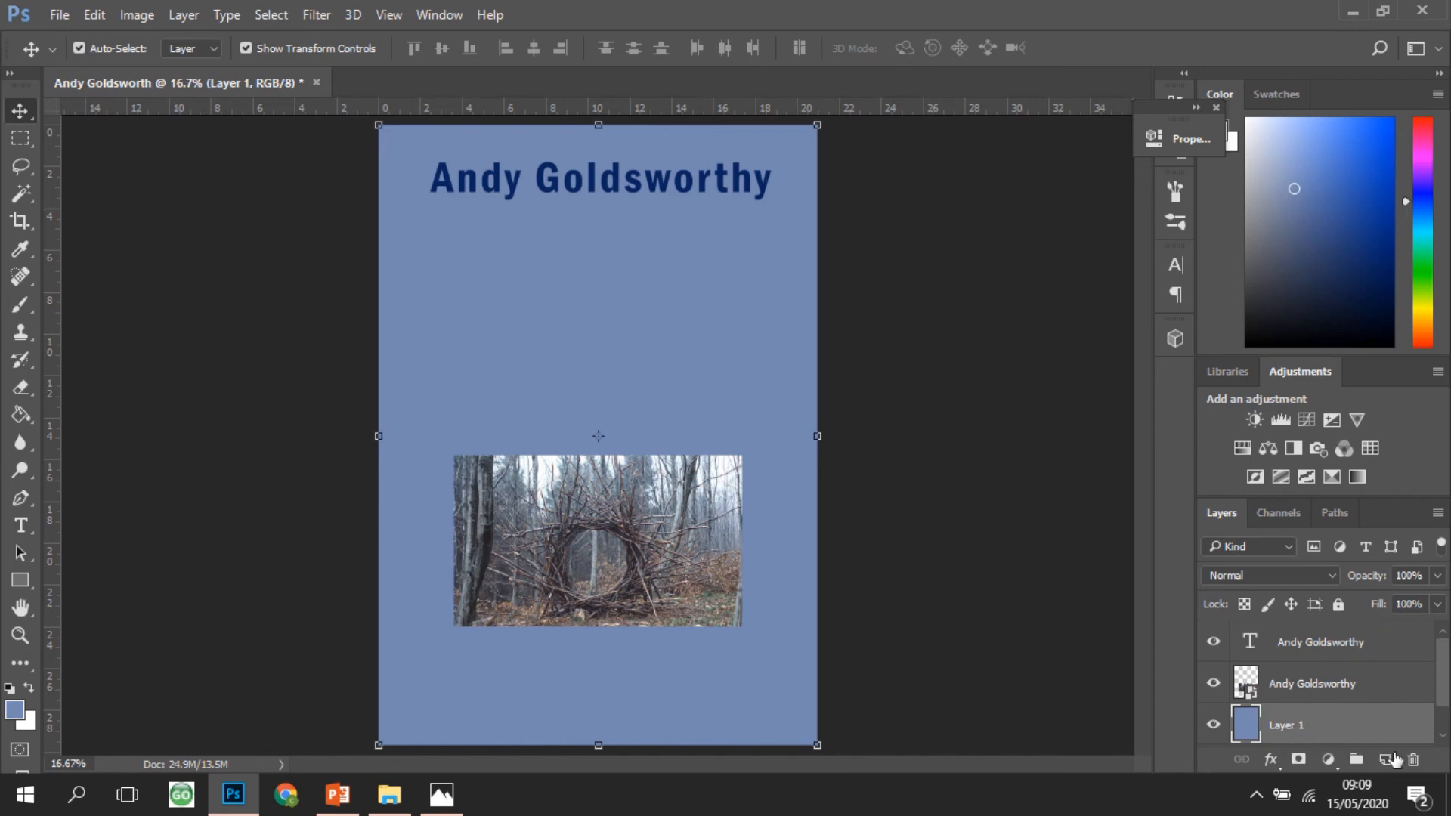
left_click_drag(1287, 727, 1413, 759)
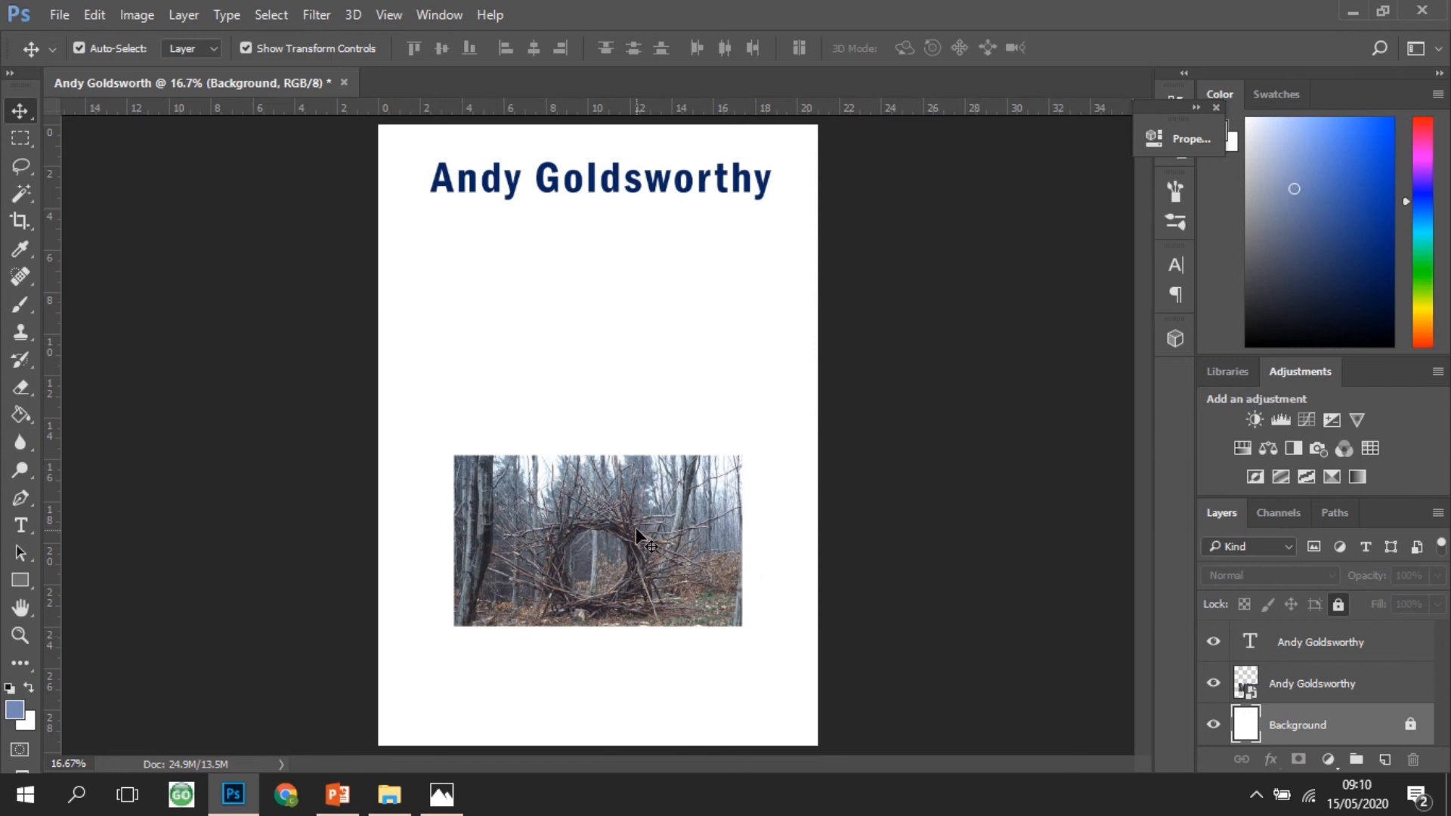
Duplicate the Andy Goldsworthy title text layer, keeping the suggested copy name, and move the copy just below the original title on the page.
right_click(1299, 650)
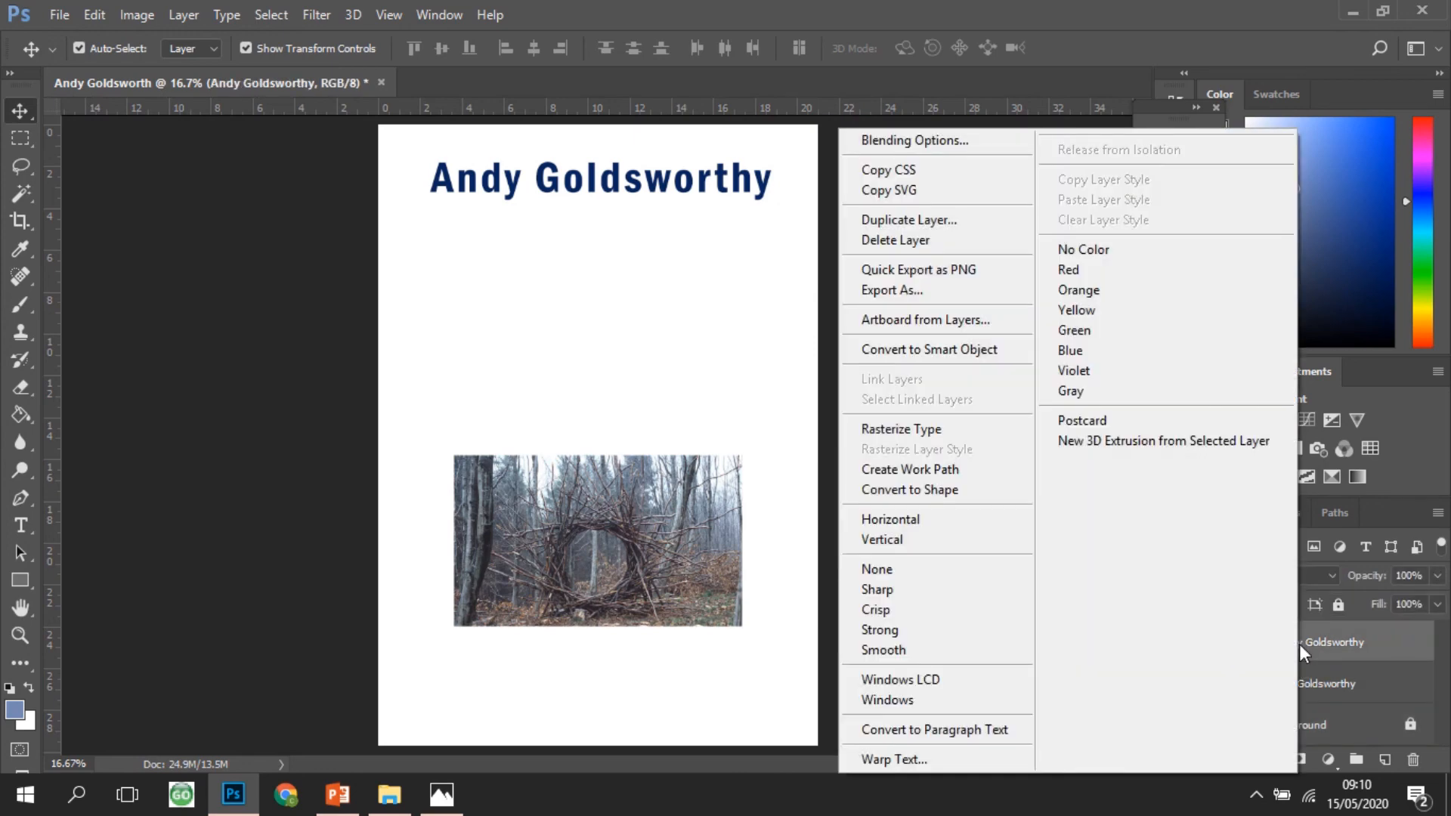
left_click(943, 221)
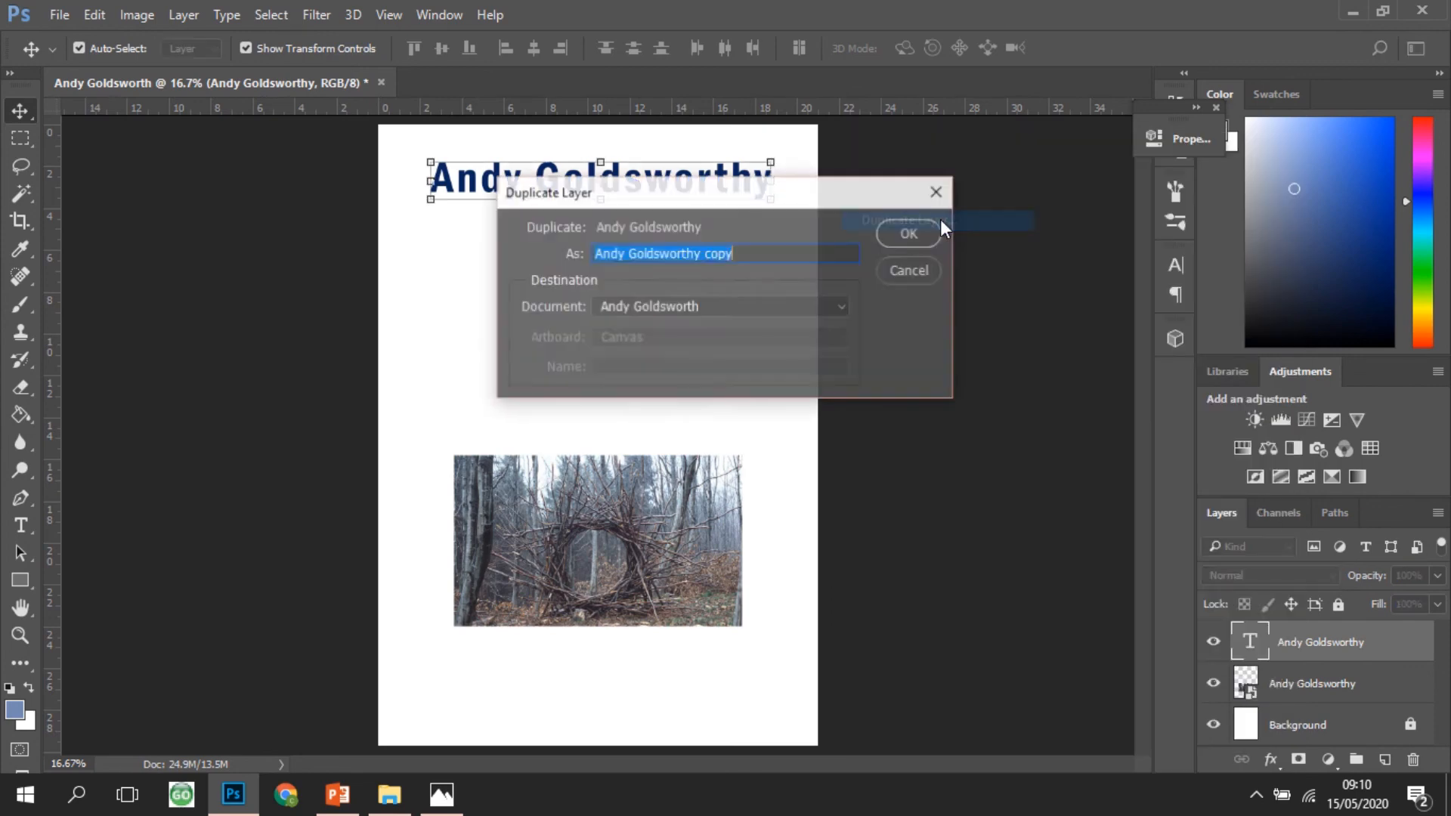
left_click(760, 253)
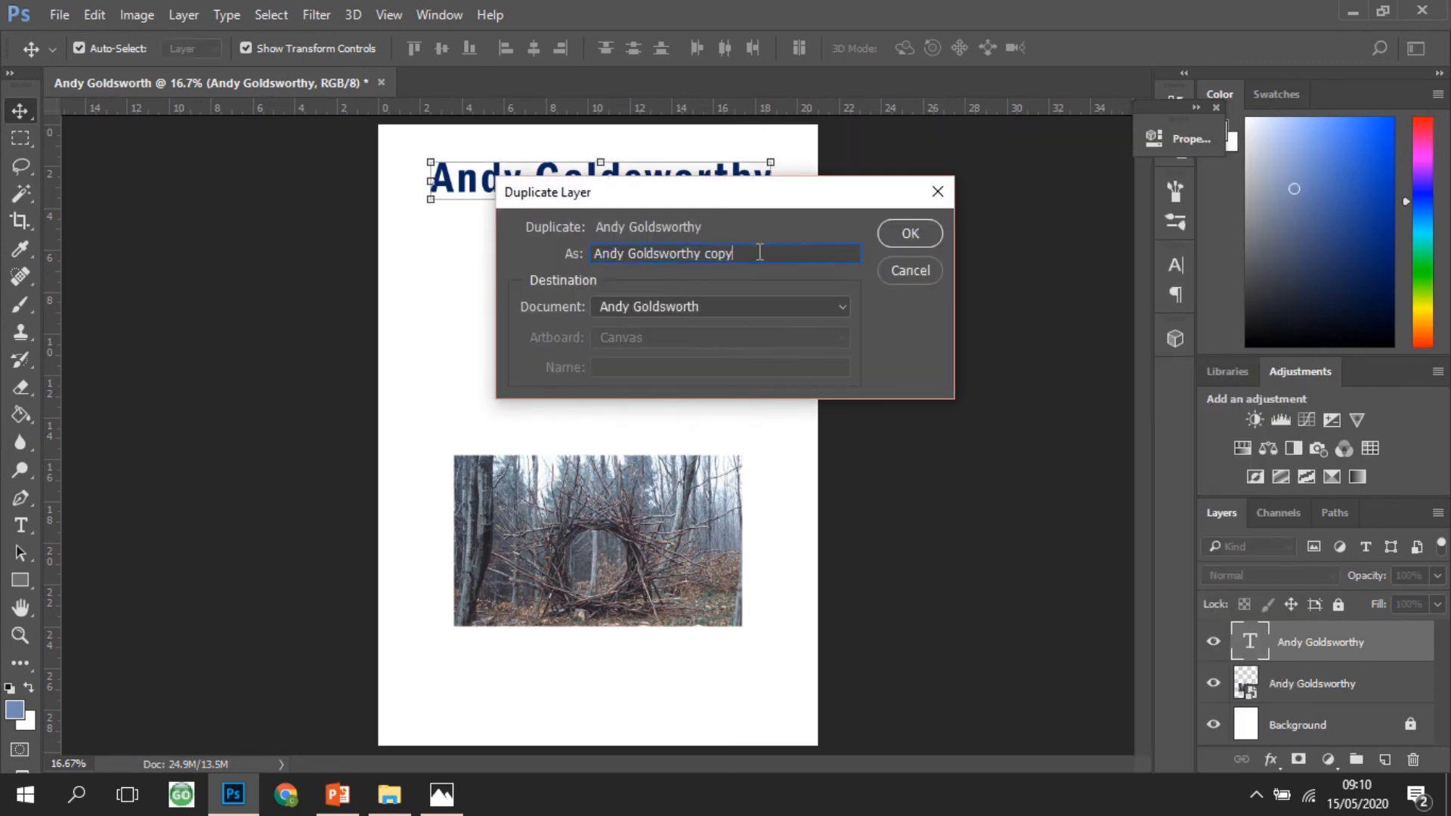
left_click(927, 232)
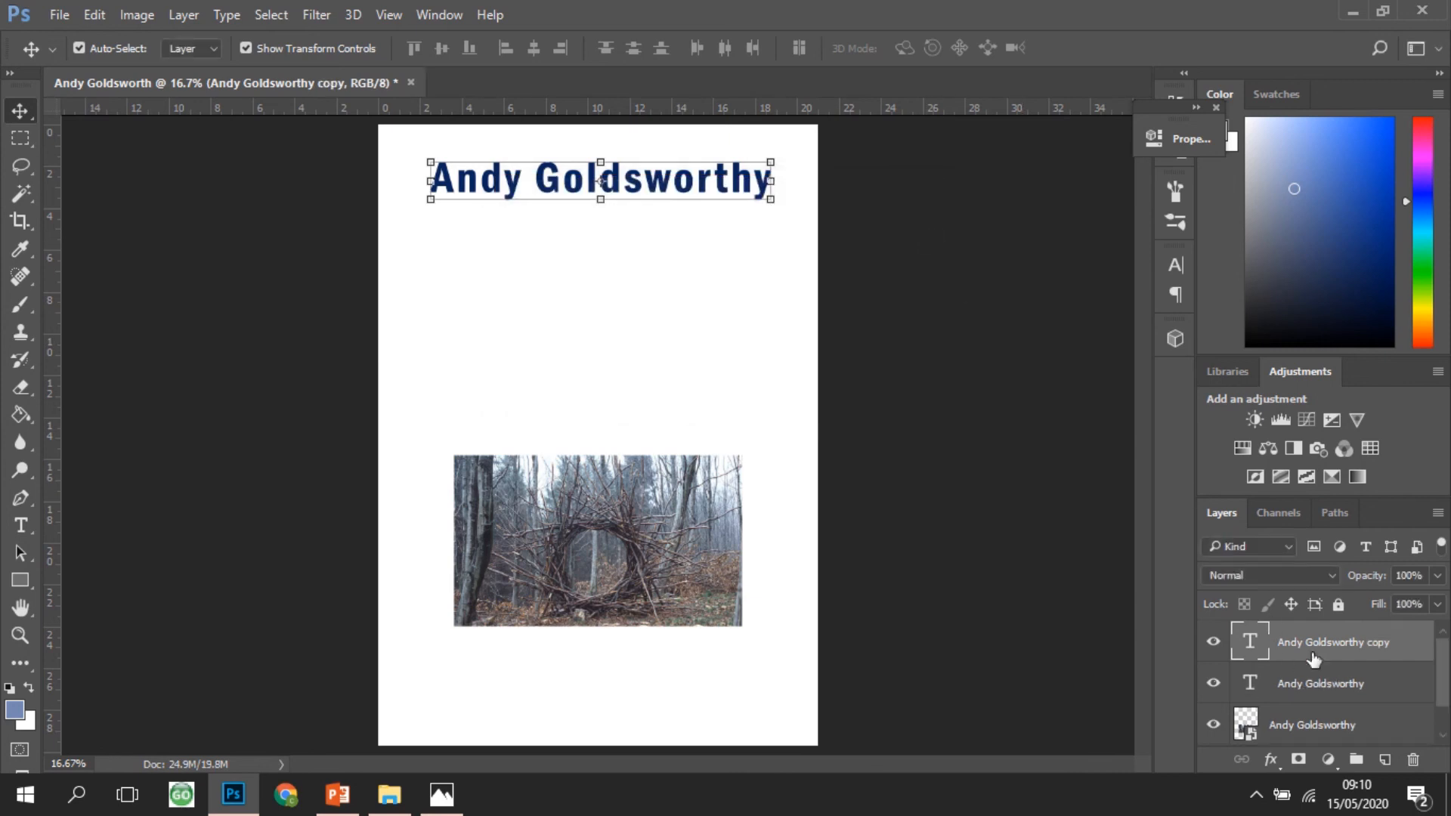
left_click_drag(531, 184, 528, 235)
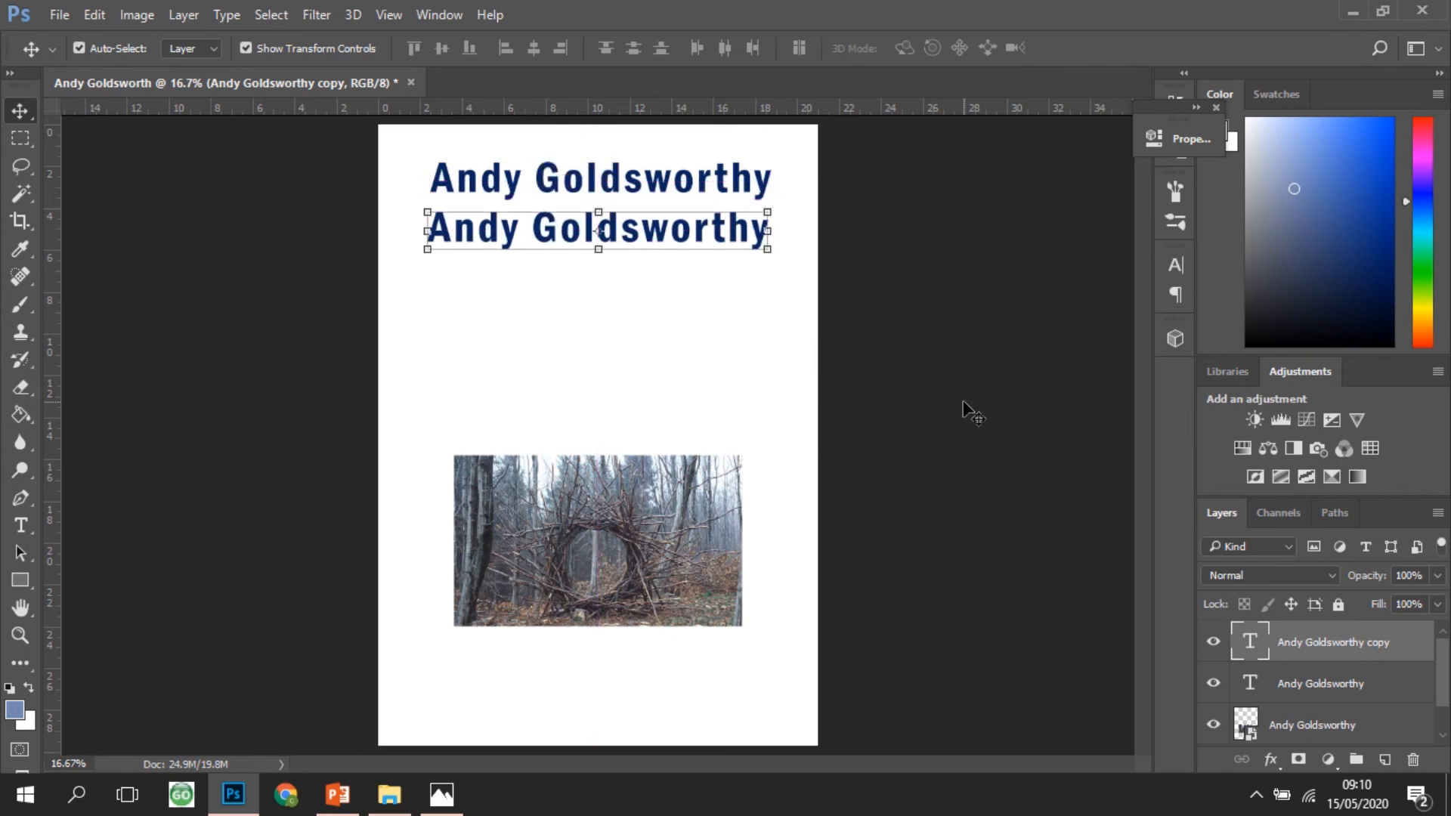
left_click(964, 403)
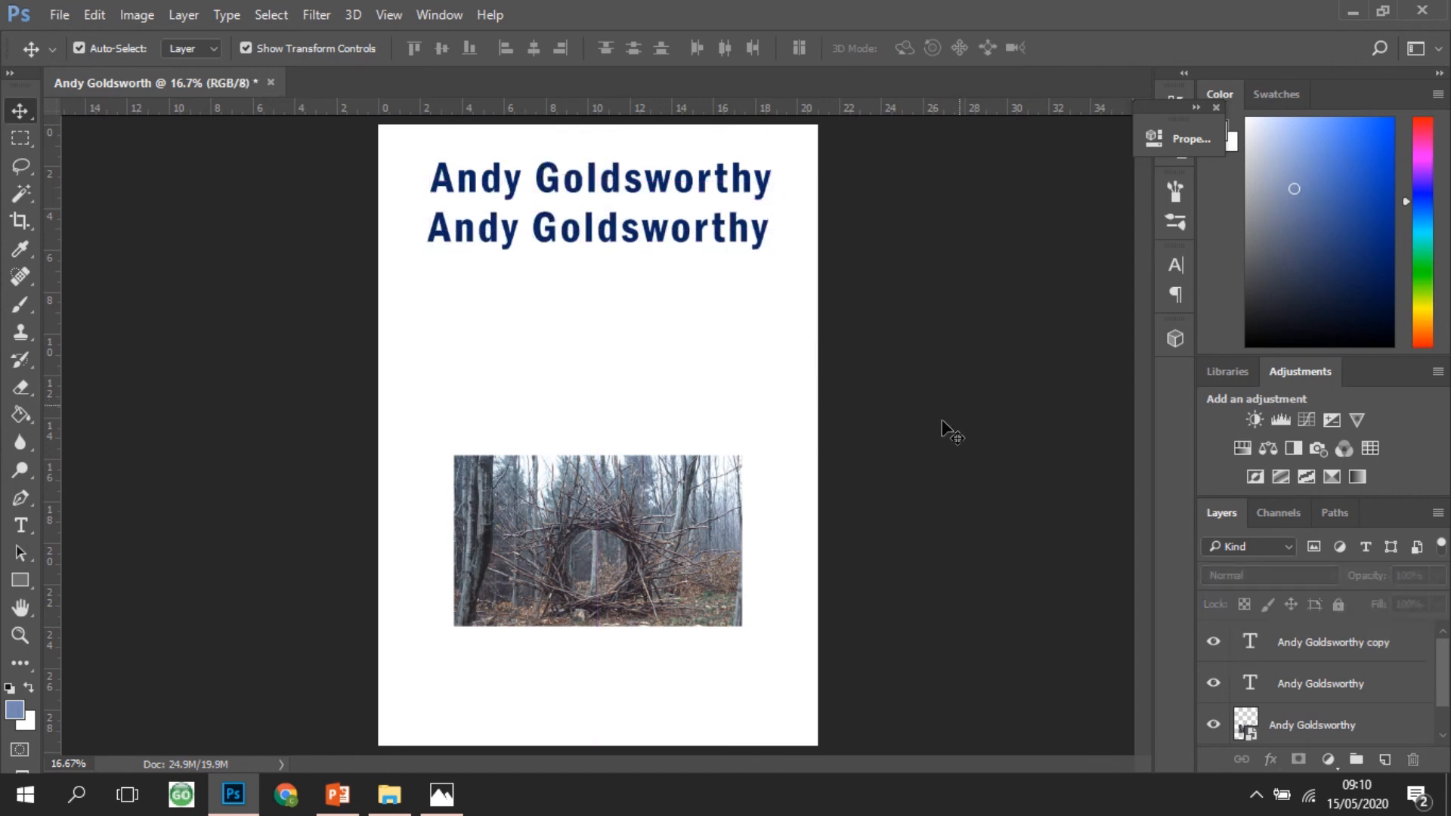